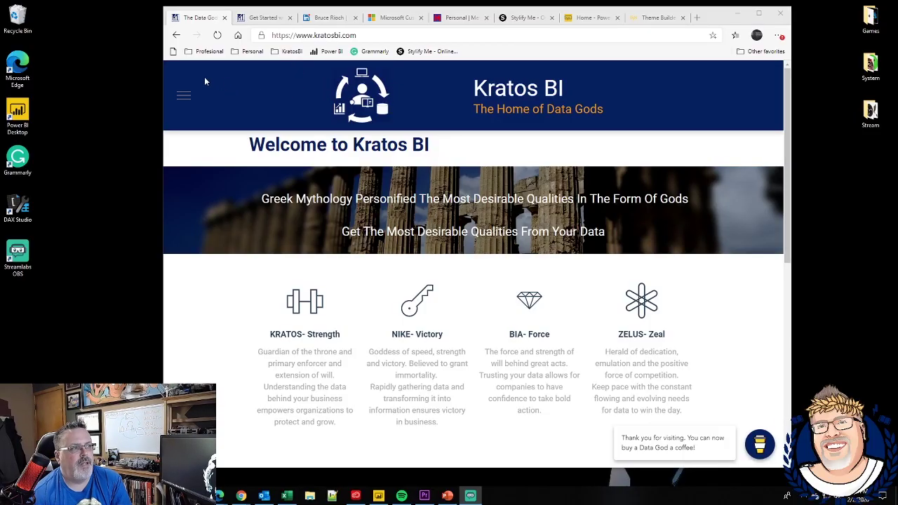
# Open KratosBI.com's Get Started with Power BI page and scroll to Step 2 - Make Your Report Look Perfect.
pyautogui.click(184, 95)
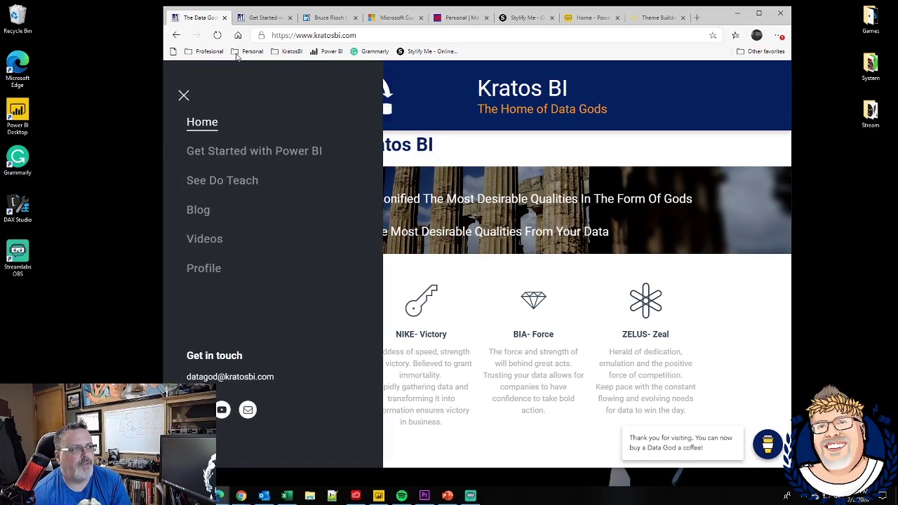
pyautogui.click(219, 161)
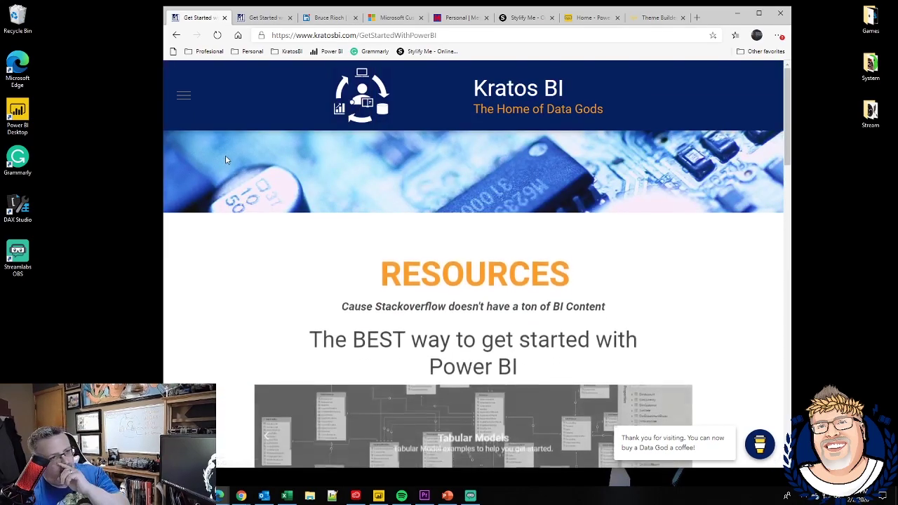
pyautogui.scroll(-5, 476, 279)
pyautogui.scroll(-3, 476, 280)
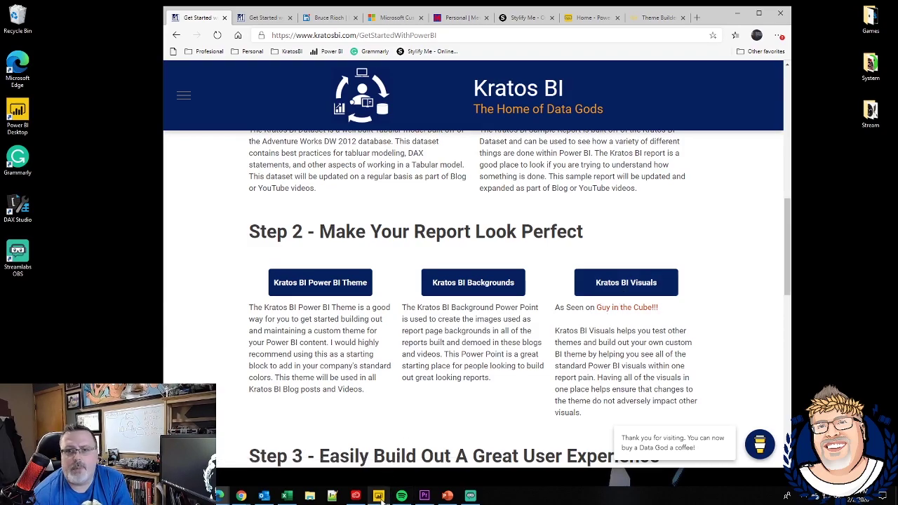
# Bring the KratosBI_Visuals report to the front and scroll through its sample charts, maps, cards and tables.
pyautogui.moveTo(379, 497)
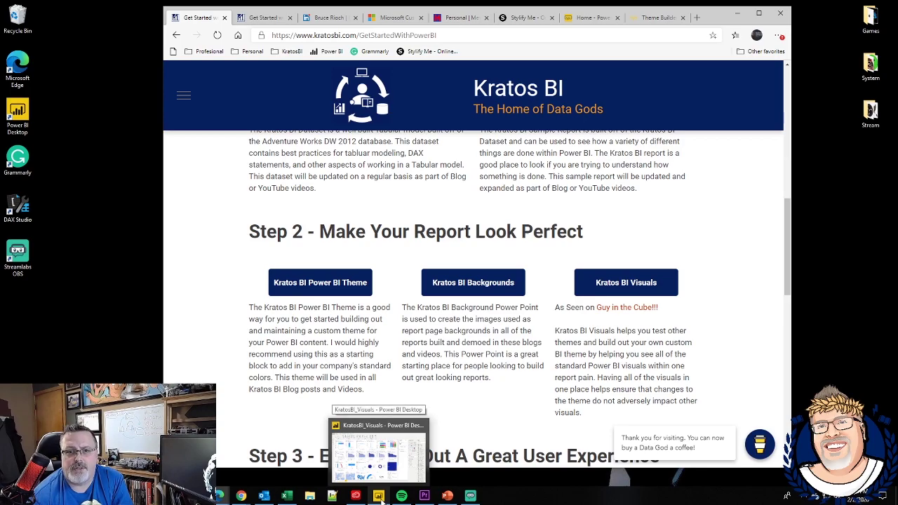
pyautogui.click(380, 496)
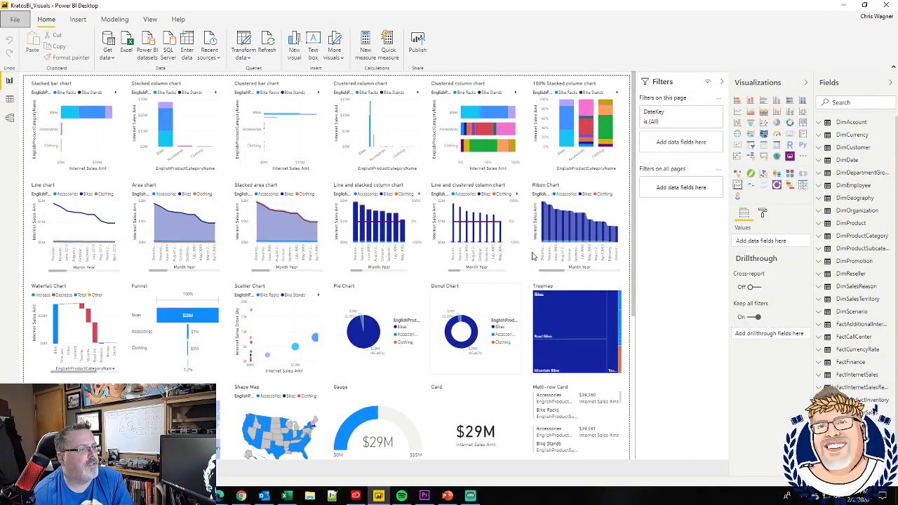
pyautogui.scroll(-5, 496, 275)
pyautogui.scroll(5, 495, 275)
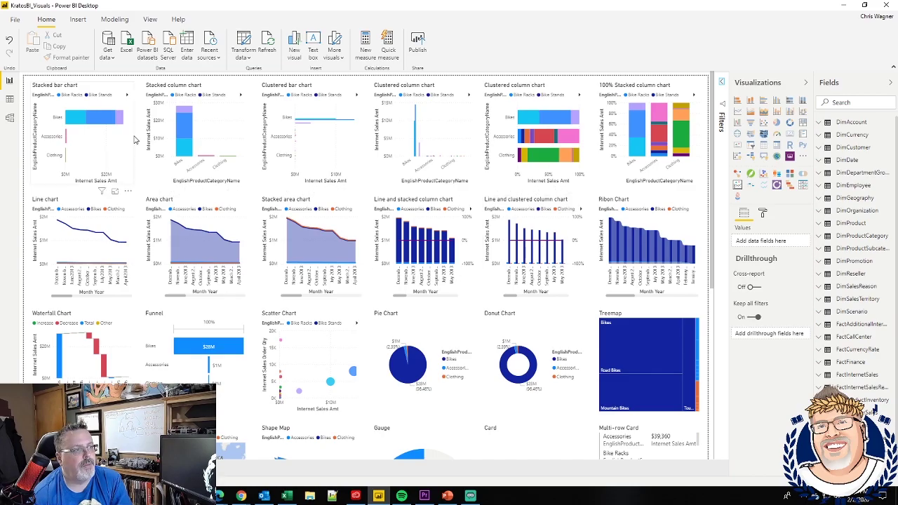
pyautogui.scroll(-3, 444, 379)
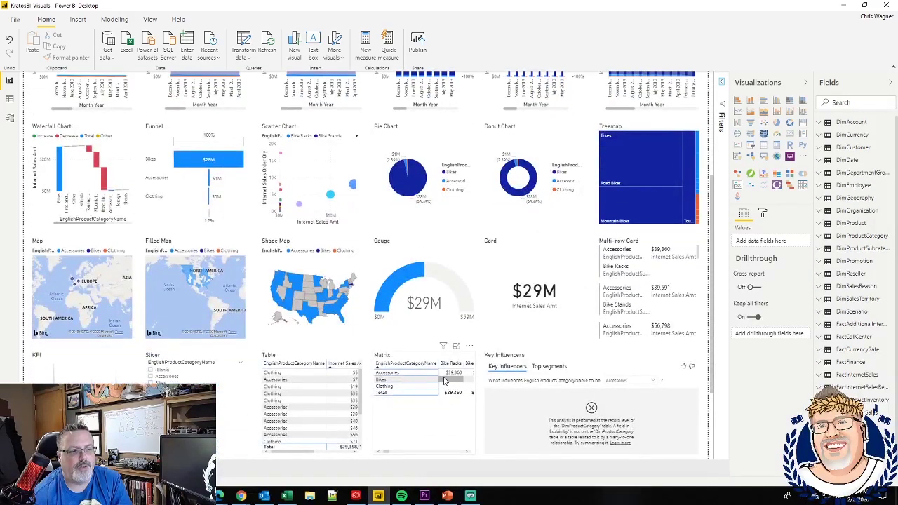
pyautogui.scroll(-2, 444, 379)
pyautogui.scroll(5, 442, 379)
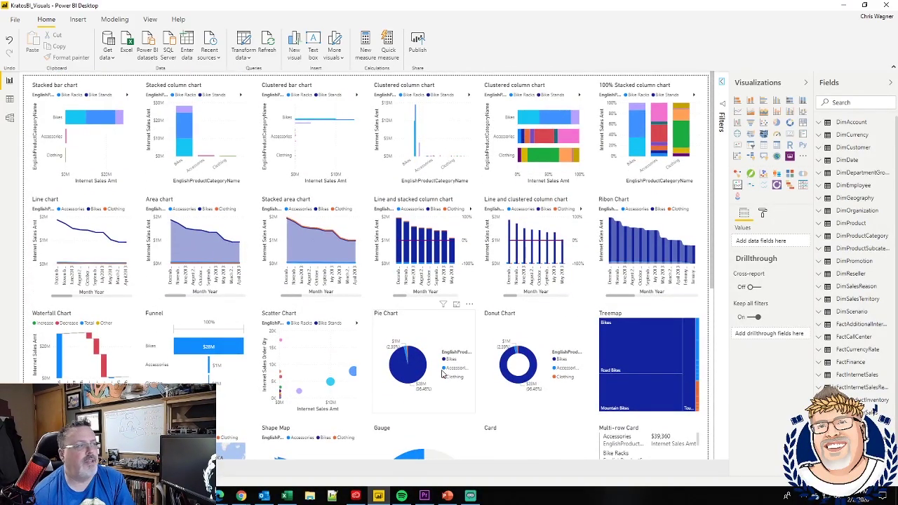
# Try the Bloom, City park and a dark yellow-accent theme, then revert to the default Power BI theme.
pyautogui.click(150, 18)
pyautogui.click(102, 46)
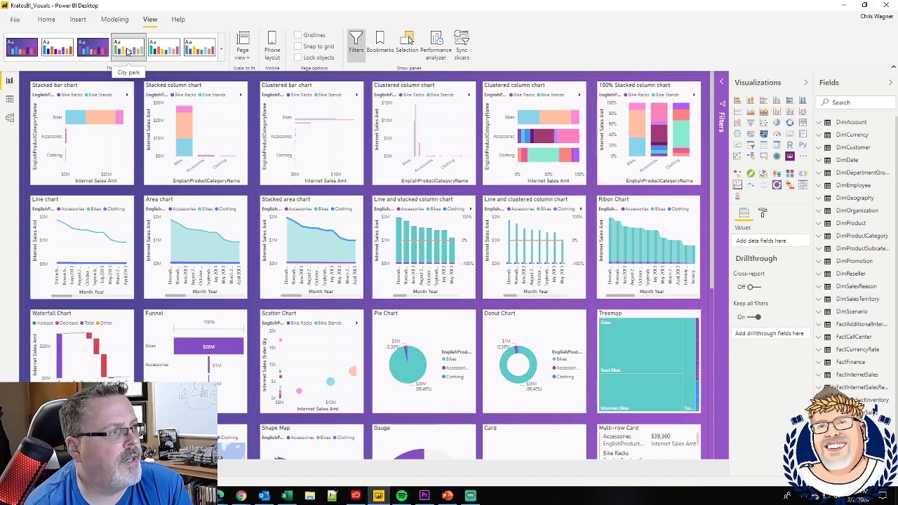
pyautogui.click(127, 51)
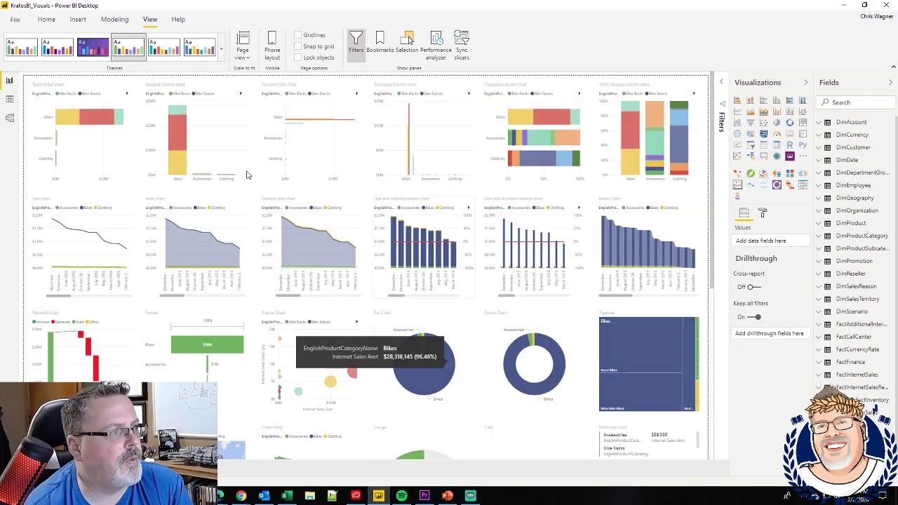
pyautogui.click(221, 61)
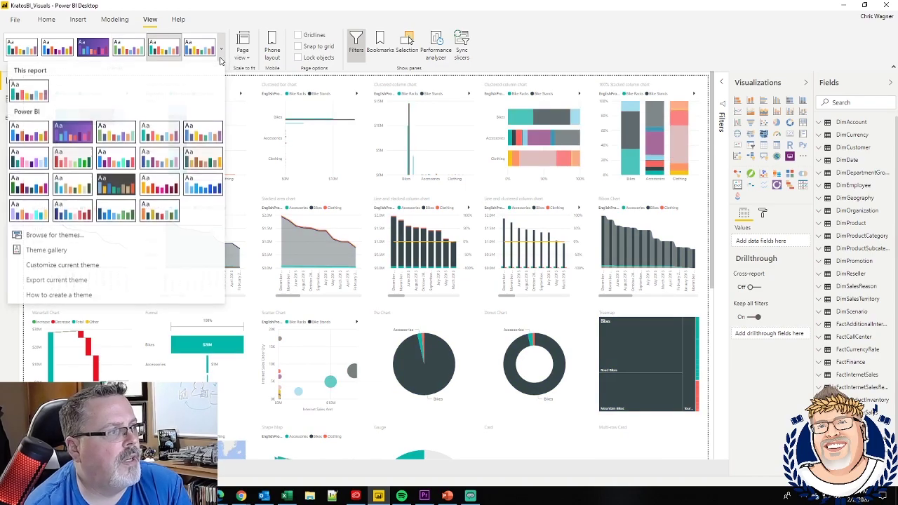
pyautogui.click(117, 188)
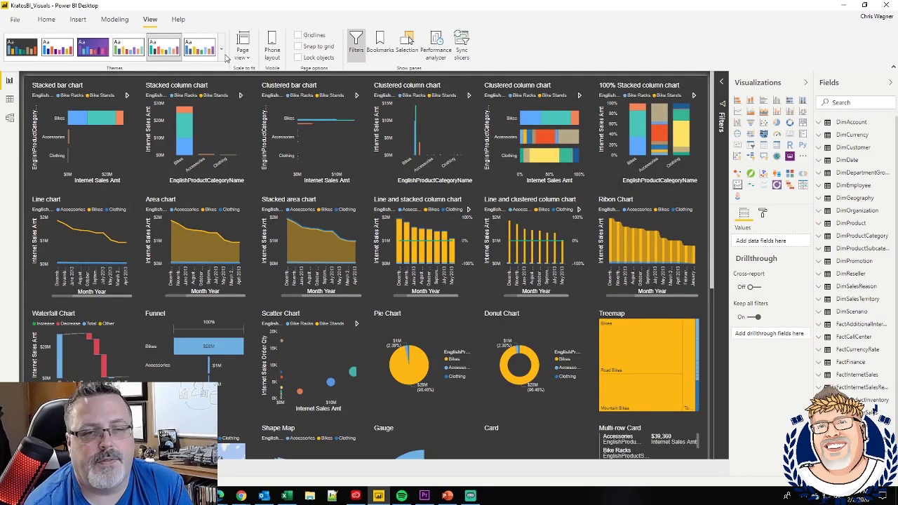
pyautogui.click(221, 56)
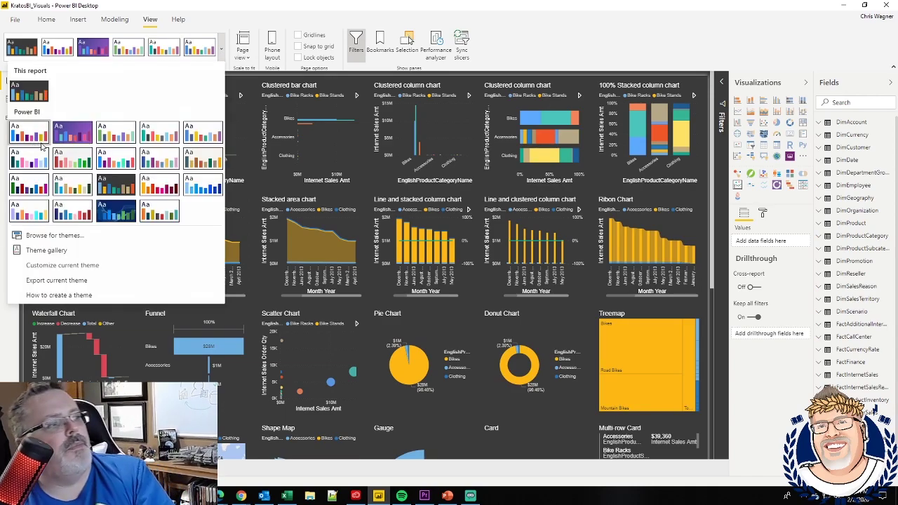
pyautogui.click(41, 141)
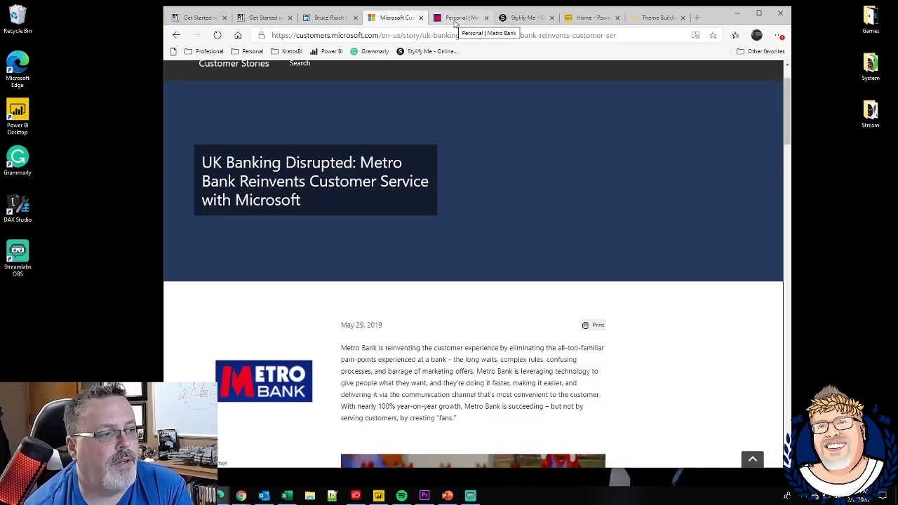
# Read through the Metro Bank customer story, then switch to the Personal | Metro Bank homepage tab.
pyautogui.click(404, 19)
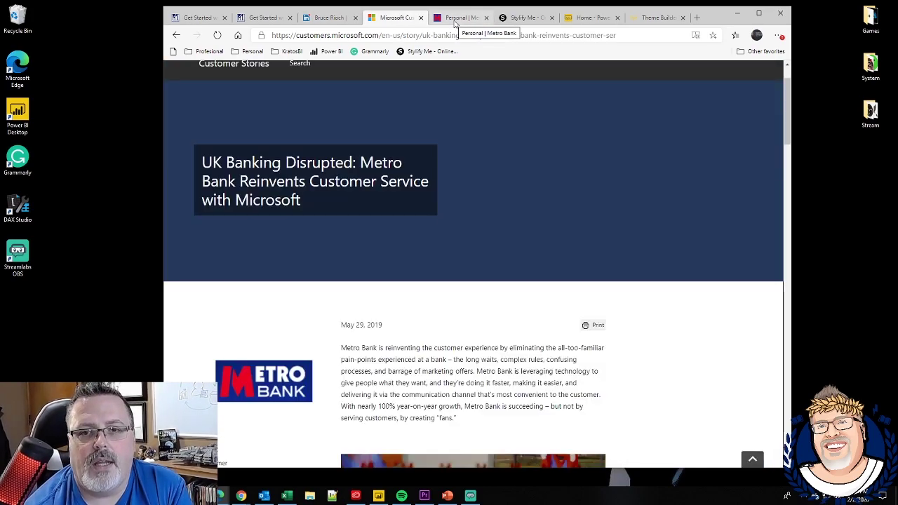
pyautogui.scroll(-3, 448, 299)
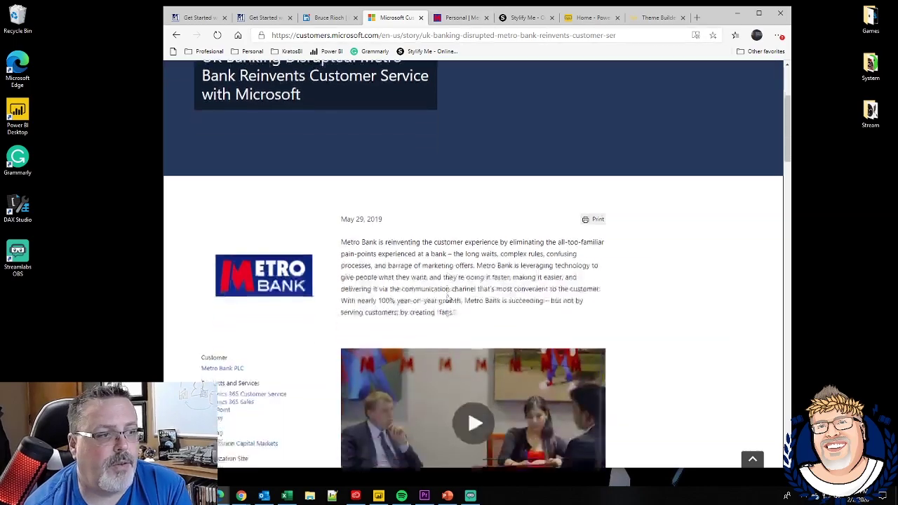
pyautogui.scroll(-5, 447, 300)
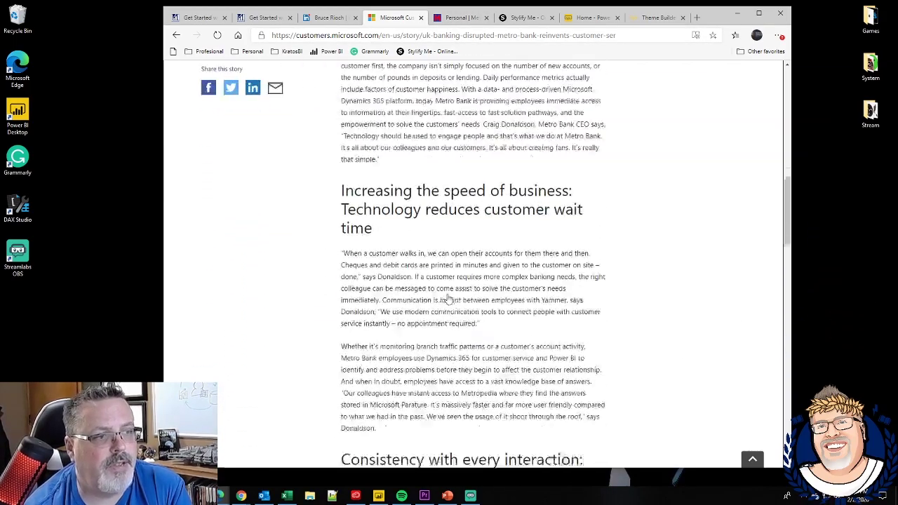
pyautogui.scroll(-7, 446, 295)
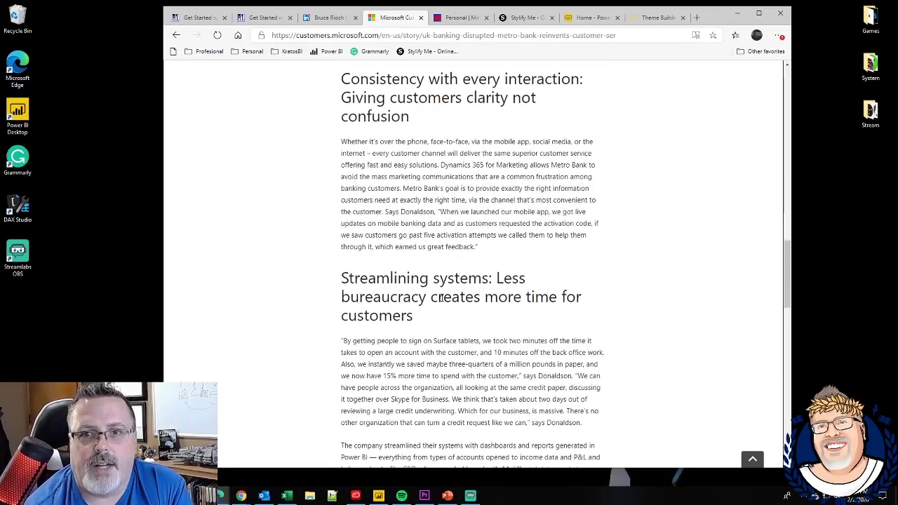
pyautogui.scroll(-3, 442, 298)
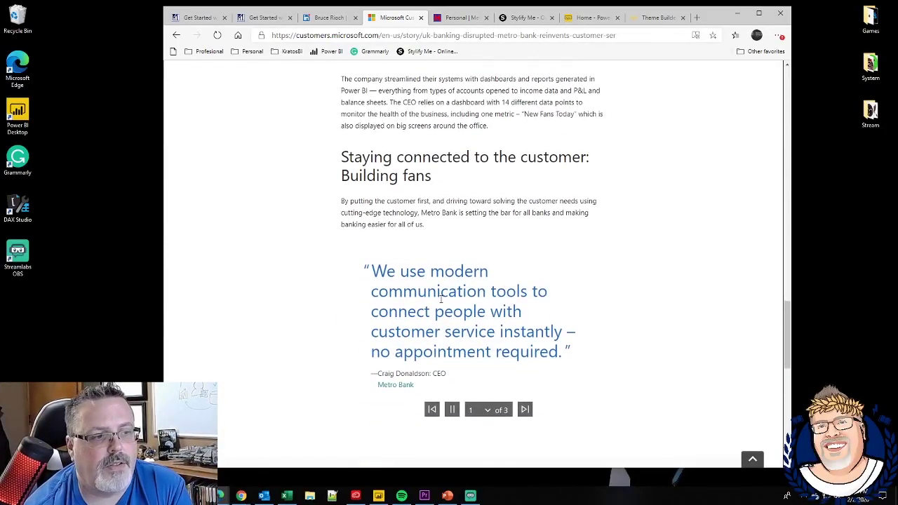
pyautogui.click(463, 19)
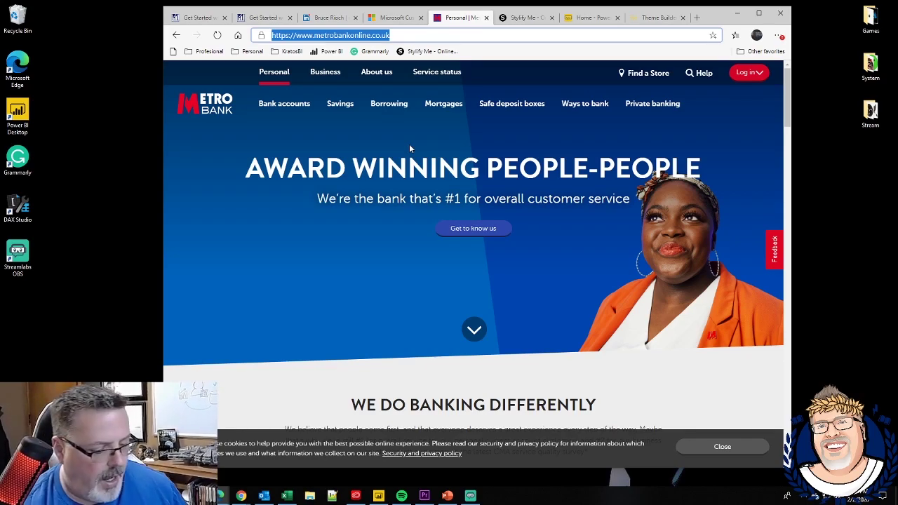
pyautogui.click(521, 19)
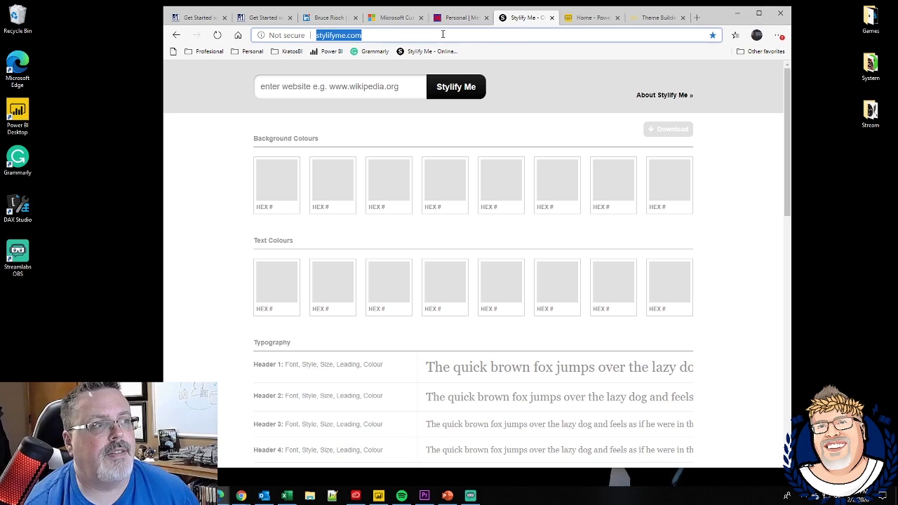
pyautogui.click(371, 97)
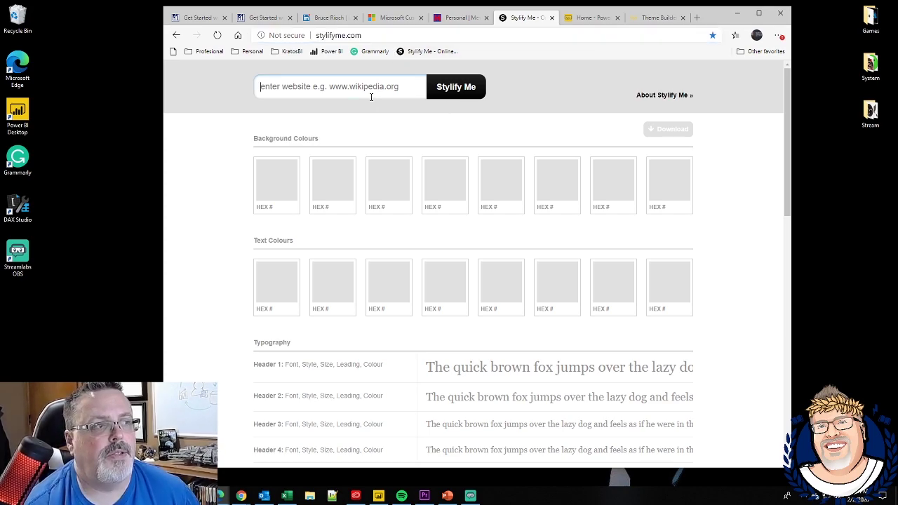
pyautogui.write('https://www.metrobankonline.co.uk/')
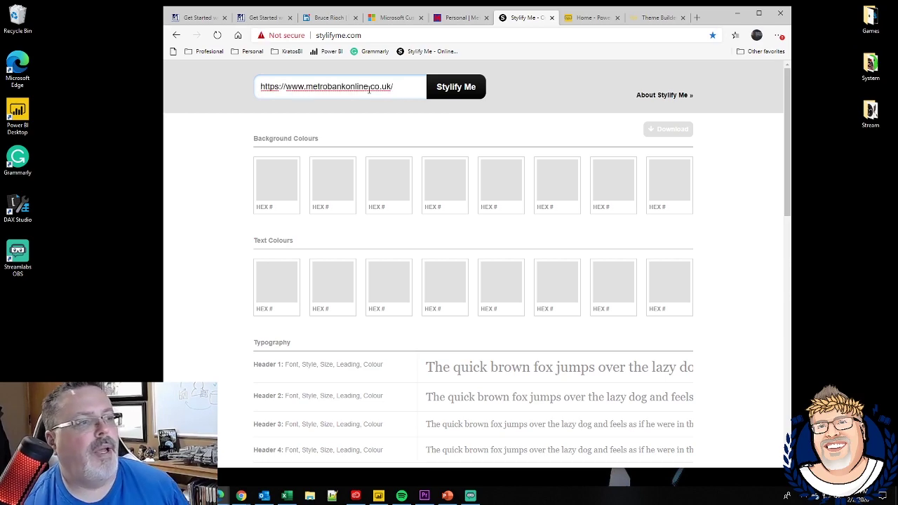
pyautogui.click(461, 96)
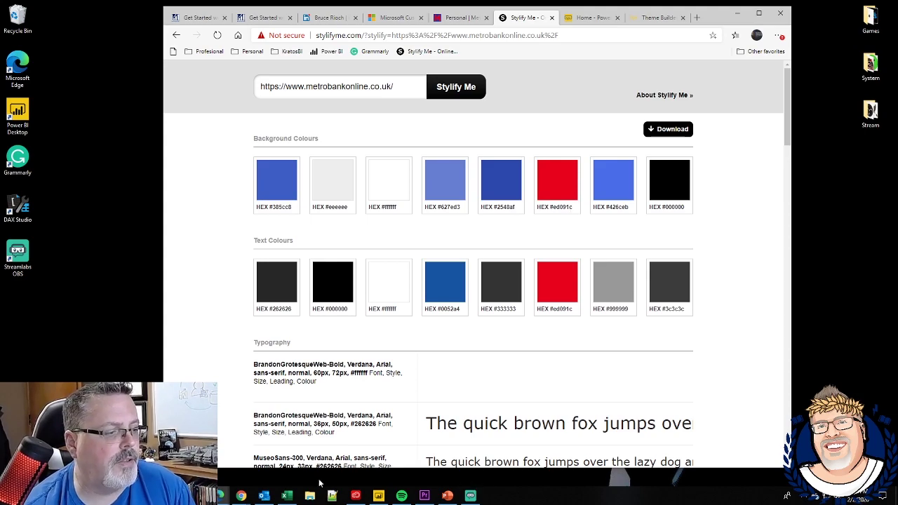
pyautogui.click(335, 497)
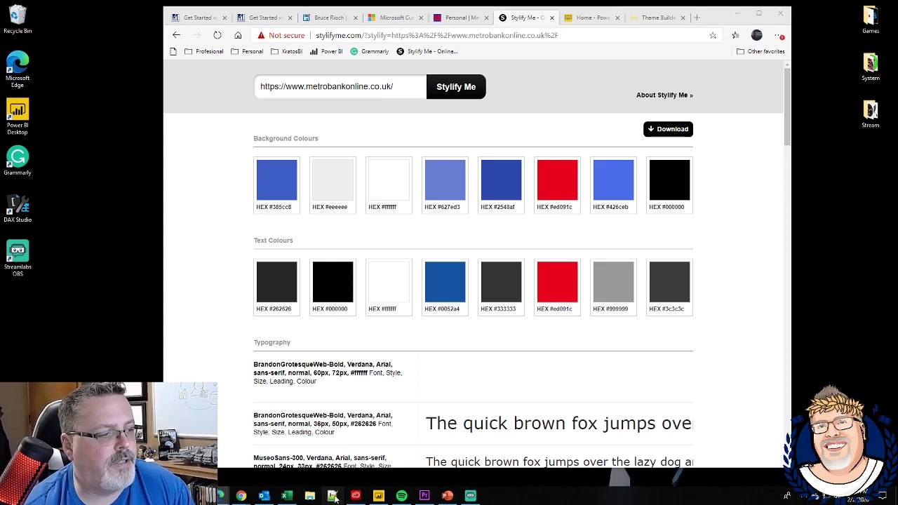
# Arrange Notepad++ beside the swatches and note 385cc8 as Blue and eeeeee as grey.
pyautogui.moveTo(489, 84); pyautogui.dragTo(834, 221)
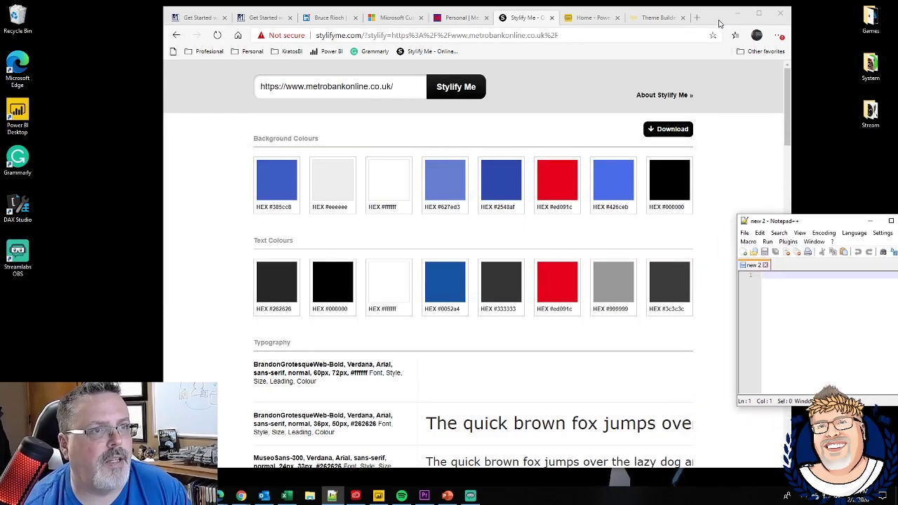
pyautogui.moveTo(719, 21); pyautogui.dragTo(604, 15)
pyautogui.moveTo(836, 221); pyautogui.dragTo(701, 108)
pyautogui.doubleClick(160, 201)
pyautogui.hotkey('ctrl', 'c')
pyautogui.click(749, 211)
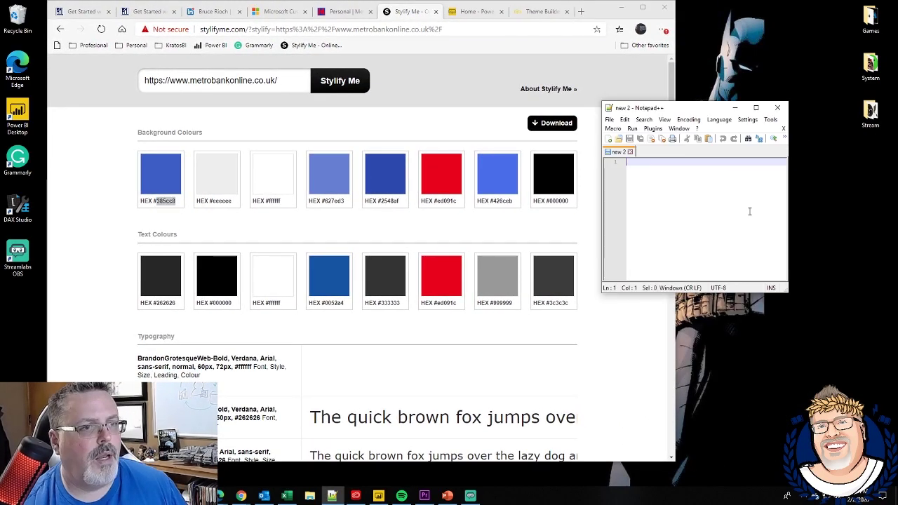
pyautogui.hotkey('ctrl', 'v')
pyautogui.write('Blue')
pyautogui.doubleClick(223, 200)
pyautogui.click(695, 201)
pyautogui.hotkey('ctrl', 'v')
pyautogui.write('grey')
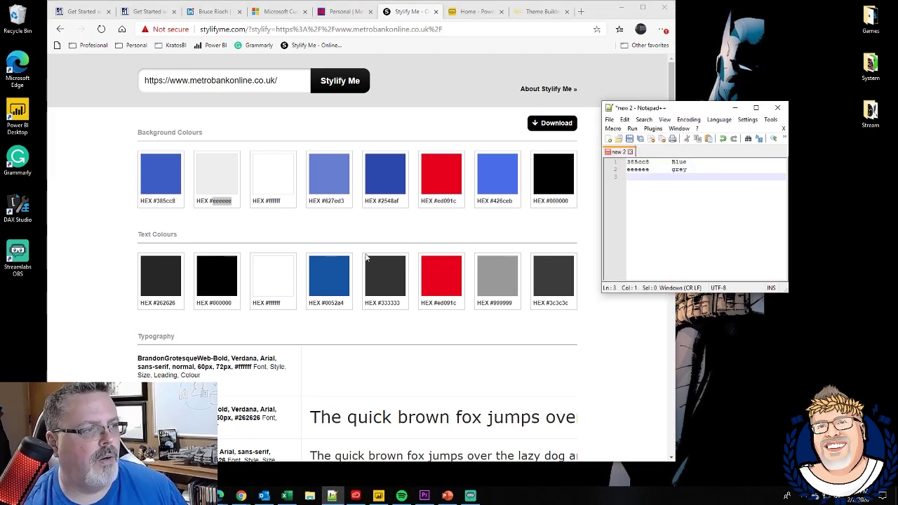
# Add 627ed3 as light blue, ed091c as Red and 2548af as other blue to the notes.
pyautogui.doubleClick(334, 201)
pyautogui.hotkey('ctrl', 'c')
pyautogui.click(691, 194)
pyautogui.hotkey('ctrl', 'v')
pyautogui.write('light blue')
pyautogui.doubleClick(447, 200)
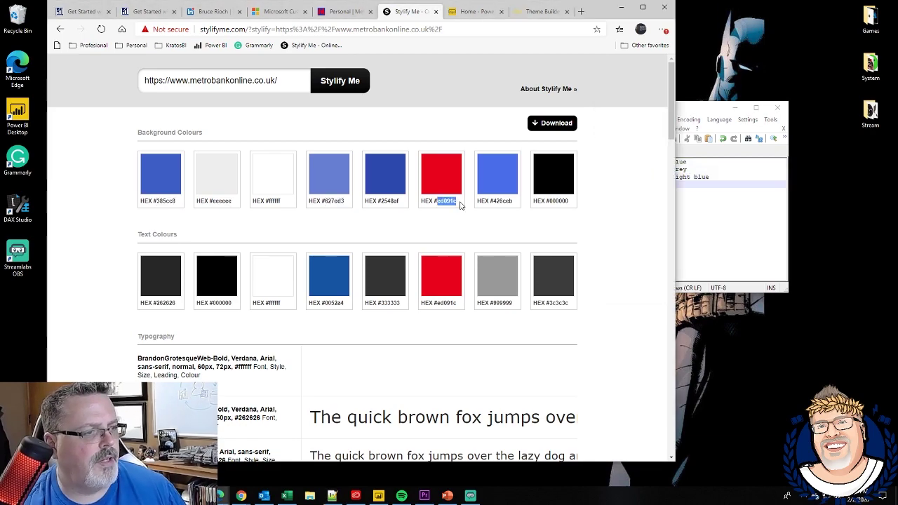
pyautogui.hotkey('ctrl', 'c')
pyautogui.click(727, 206)
pyautogui.hotkey('ctrl', 'v')
pyautogui.write('Red')
pyautogui.doubleClick(389, 200)
pyautogui.click(712, 228)
pyautogui.hotkey('ctrl', 'v')
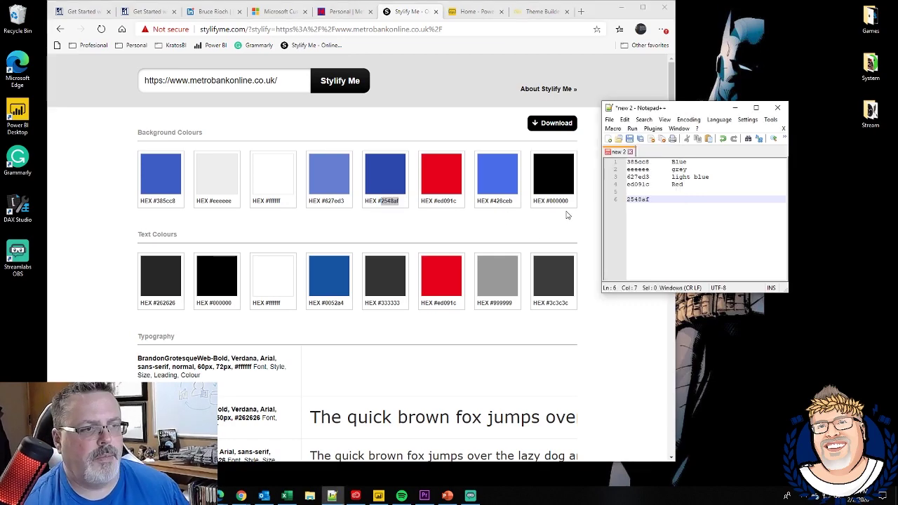
pyautogui.write('other blue')
# Add the text colours 999999 as grey and 3c3c3c as dark grey to the notes.
pyautogui.doubleClick(167, 202)
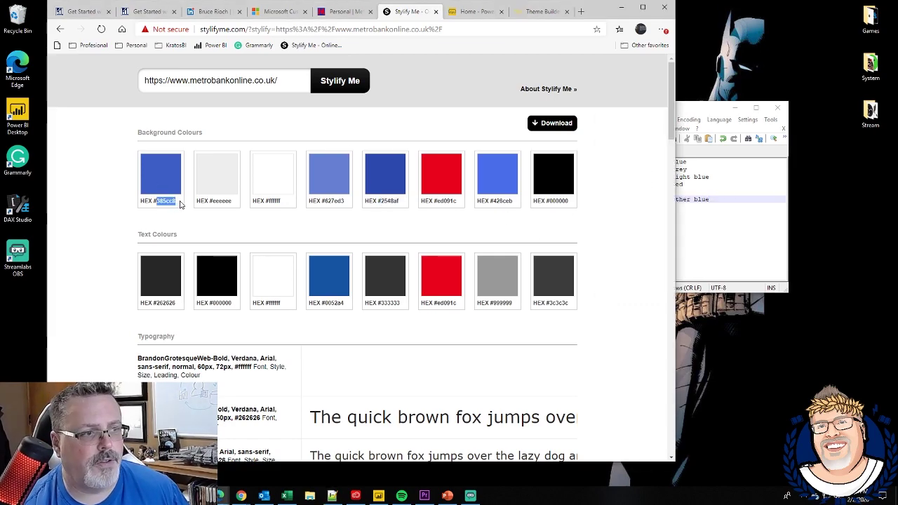
pyautogui.doubleClick(501, 302)
pyautogui.hotkey('ctrl', 'c')
pyautogui.click(702, 224)
pyautogui.press('Return')
pyautogui.hotkey('ctrl', 'v')
pyautogui.write('grey')
pyautogui.press('Return')
pyautogui.press('Return')
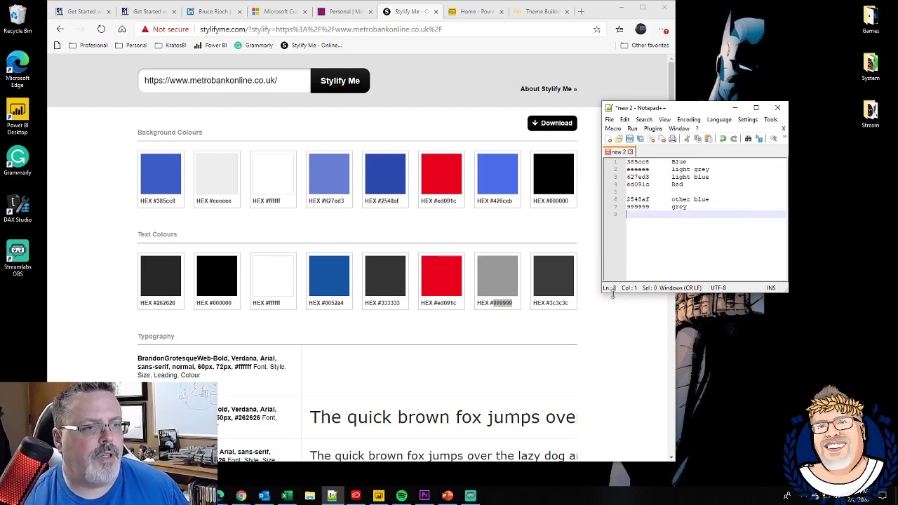
pyautogui.moveTo(549, 303); pyautogui.dragTo(569, 304)
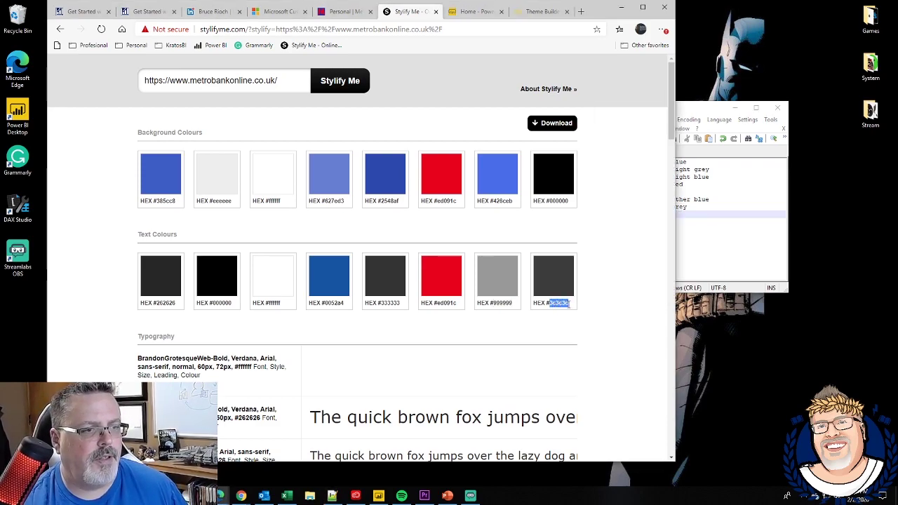
pyautogui.click(713, 110)
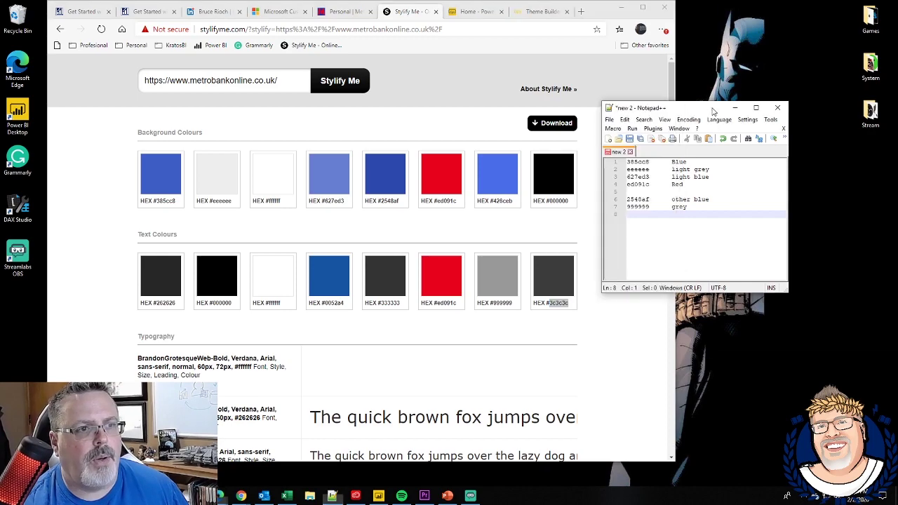
pyautogui.moveTo(712, 111); pyautogui.dragTo(773, 120)
pyautogui.hotkey('ctrl', 'v')
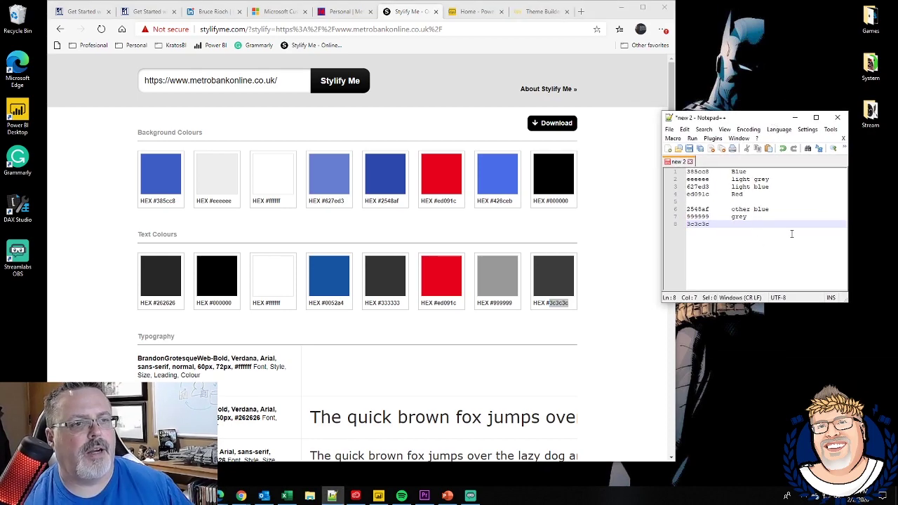
pyautogui.press('Tab')
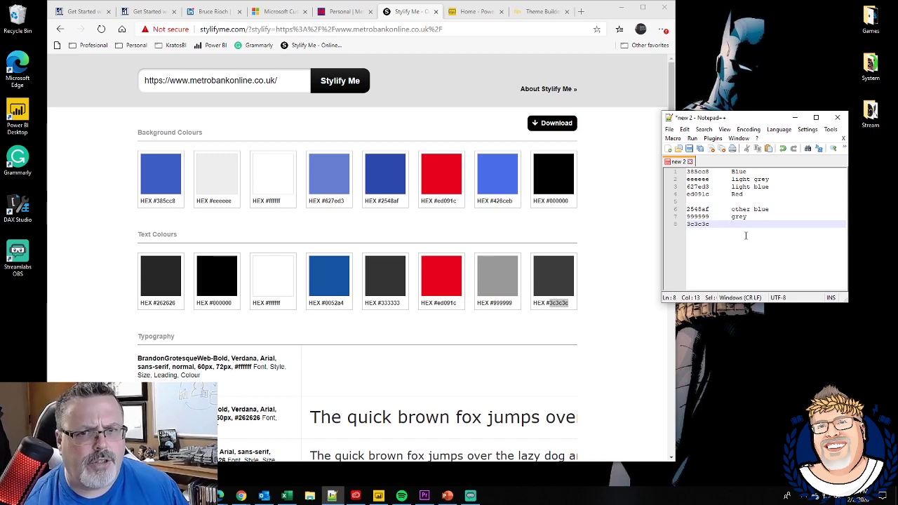
pyautogui.write('dark grey')
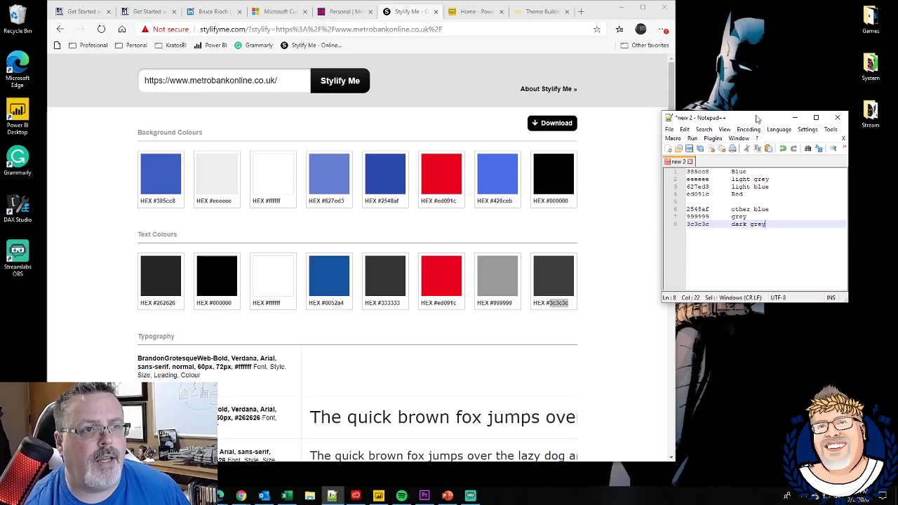
pyautogui.moveTo(756, 118); pyautogui.dragTo(791, 119)
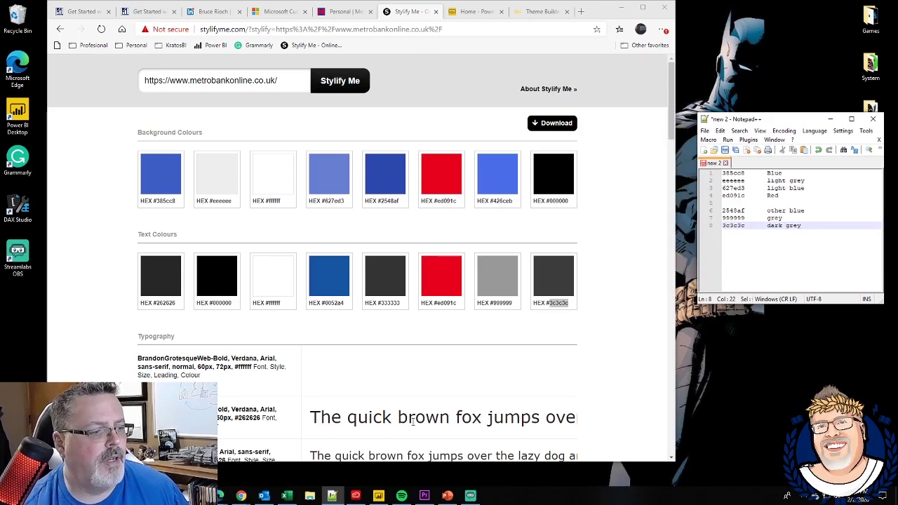
pyautogui.click(379, 497)
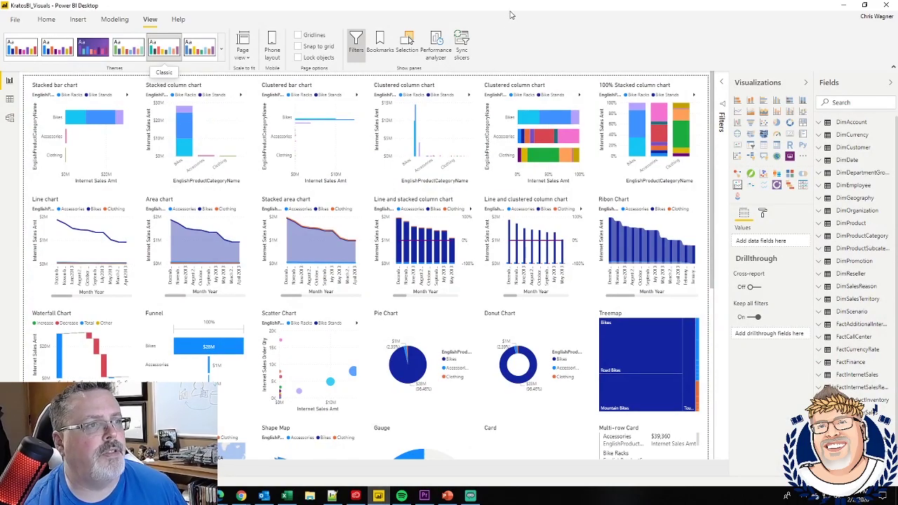
# Resize Power BI beside the notes and open Customize current theme from the Themes list.
pyautogui.moveTo(510, 15); pyautogui.dragTo(344, 17)
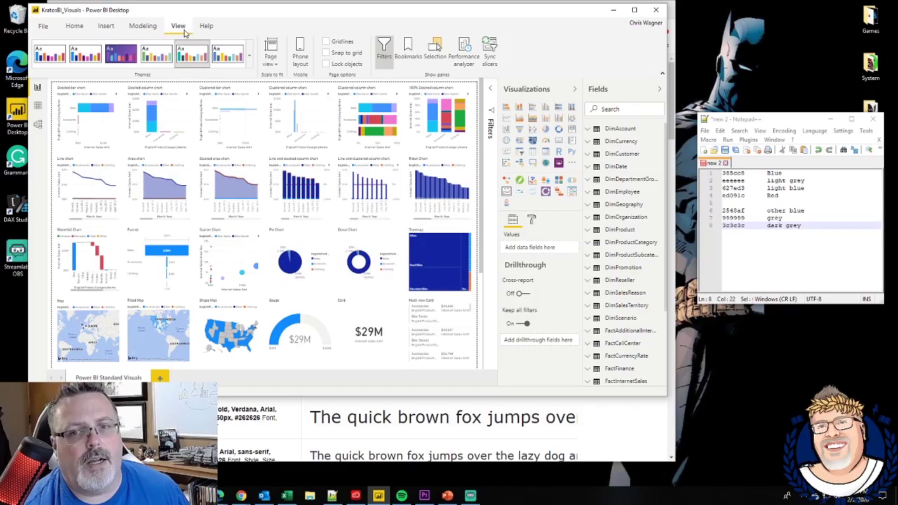
pyautogui.click(250, 60)
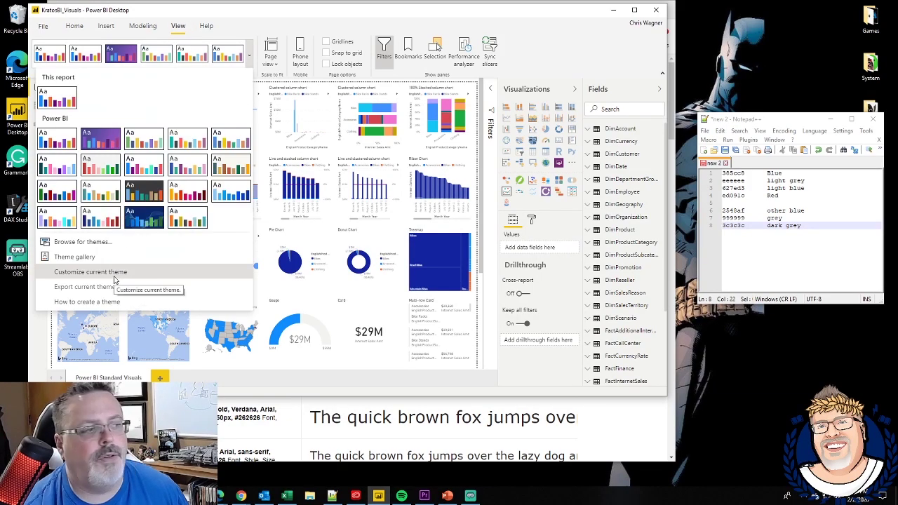
pyautogui.click(116, 278)
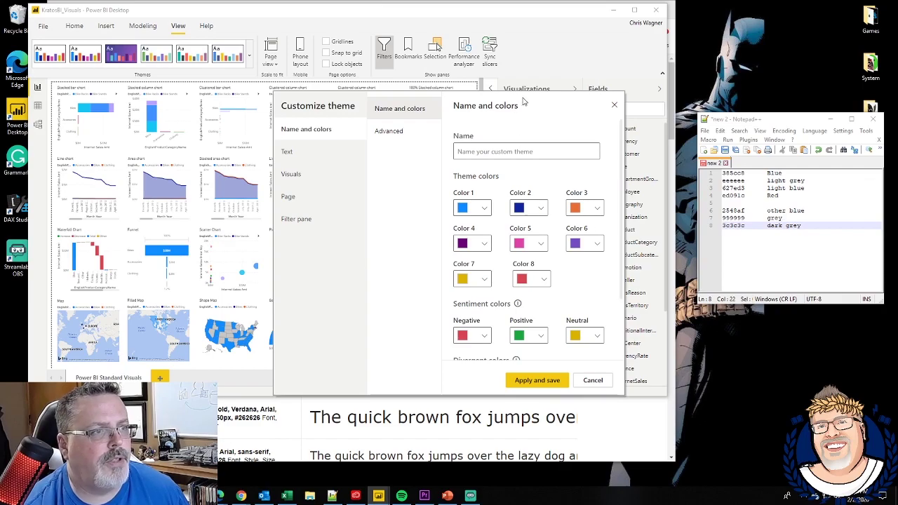
pyautogui.moveTo(512, 105); pyautogui.dragTo(514, 69)
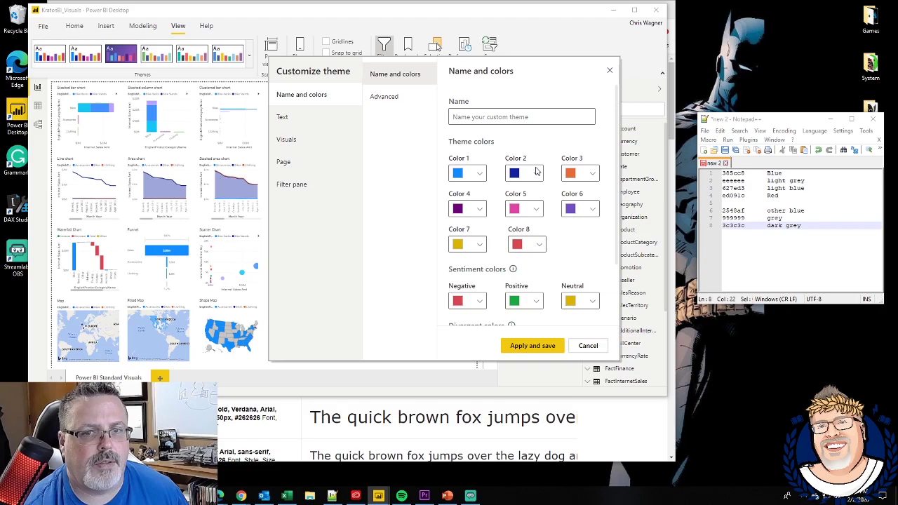
pyautogui.doubleClick(733, 173)
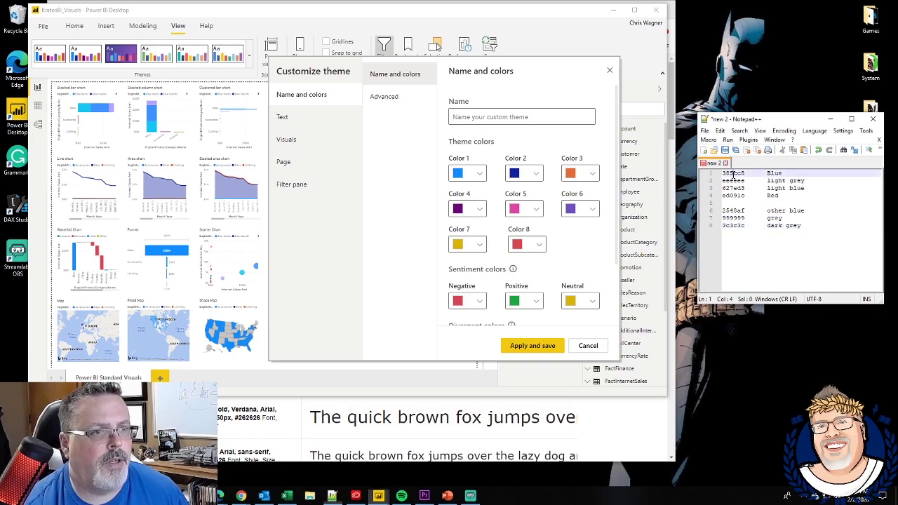
# Set theme Color 1 to 385cc8 and Color 2 to 627ed3.
pyautogui.click(479, 174)
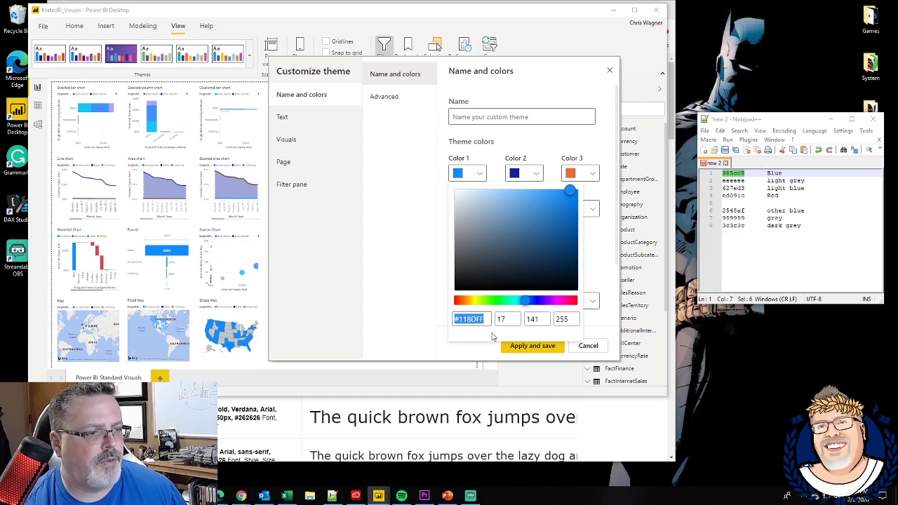
pyautogui.hotkey('ctrl', 'v')
pyautogui.doubleClick(733, 211)
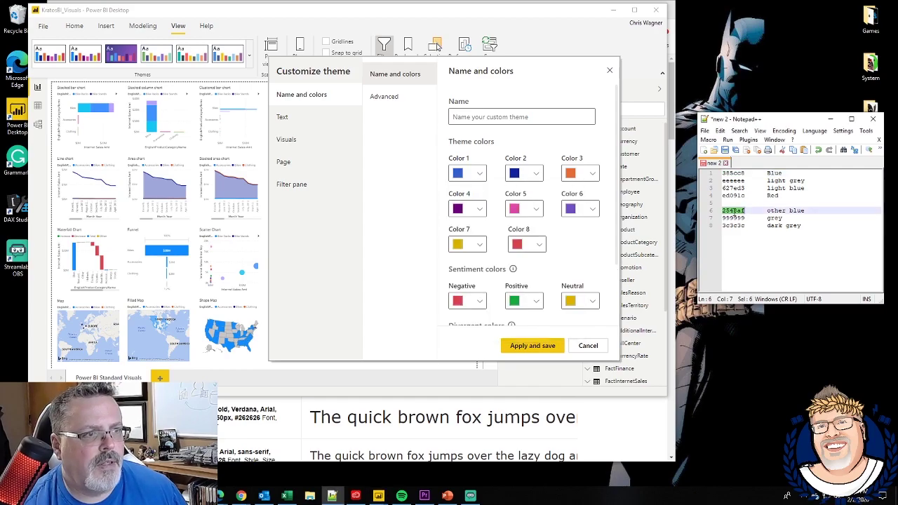
pyautogui.doubleClick(733, 188)
pyautogui.hotkey('ctrl', 'c')
pyautogui.click(536, 173)
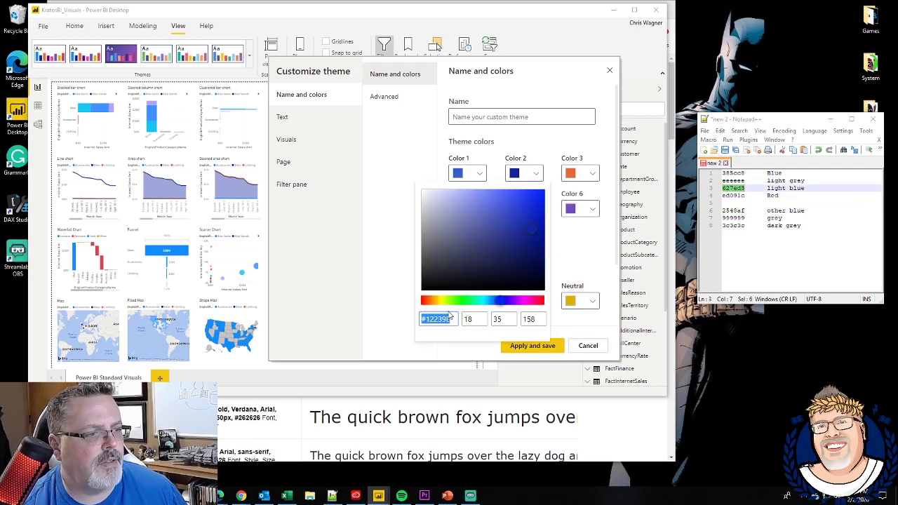
pyautogui.hotkey('ctrl', 'v')
pyautogui.click(588, 298)
# Set both the Negative sentiment colour and Color 8 to red ed091c.
pyautogui.doubleClick(733, 195)
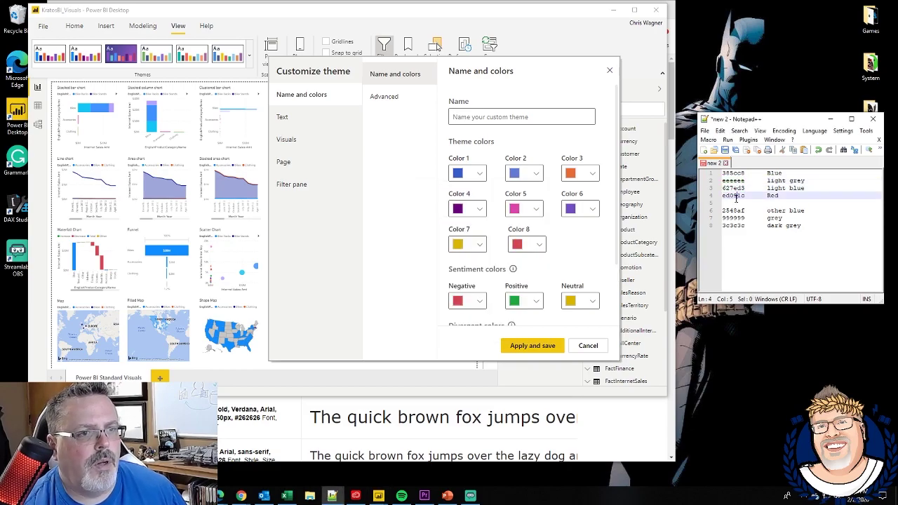
pyautogui.click(479, 302)
pyautogui.hotkey('ctrl', 'v')
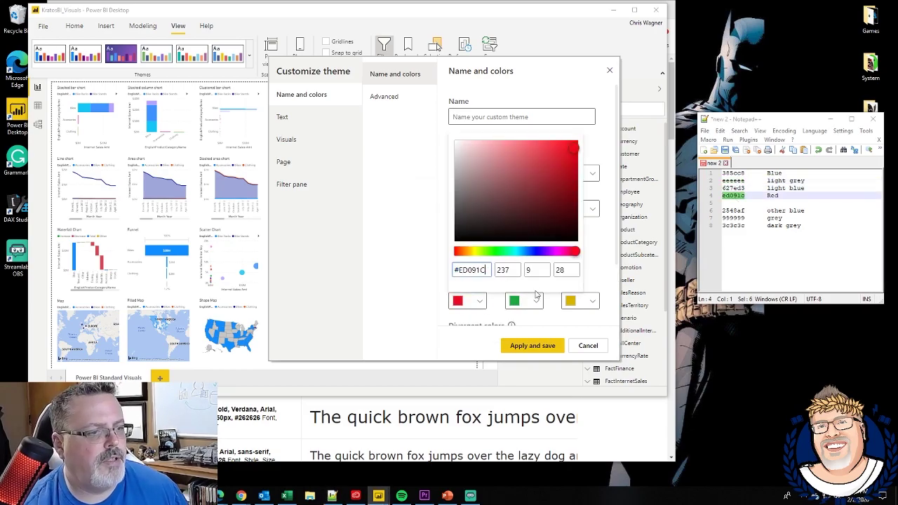
pyautogui.click(600, 278)
pyautogui.click(537, 244)
pyautogui.hotkey('ctrl', 'v')
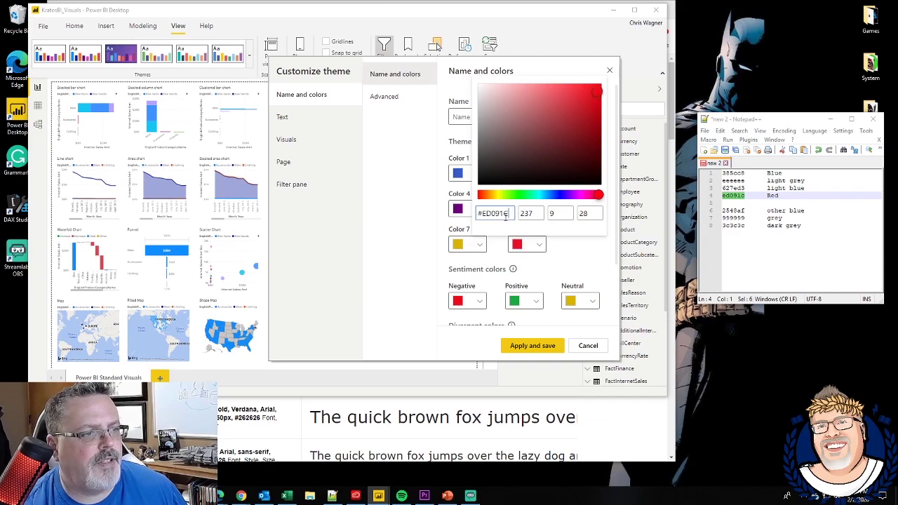
pyautogui.click(563, 245)
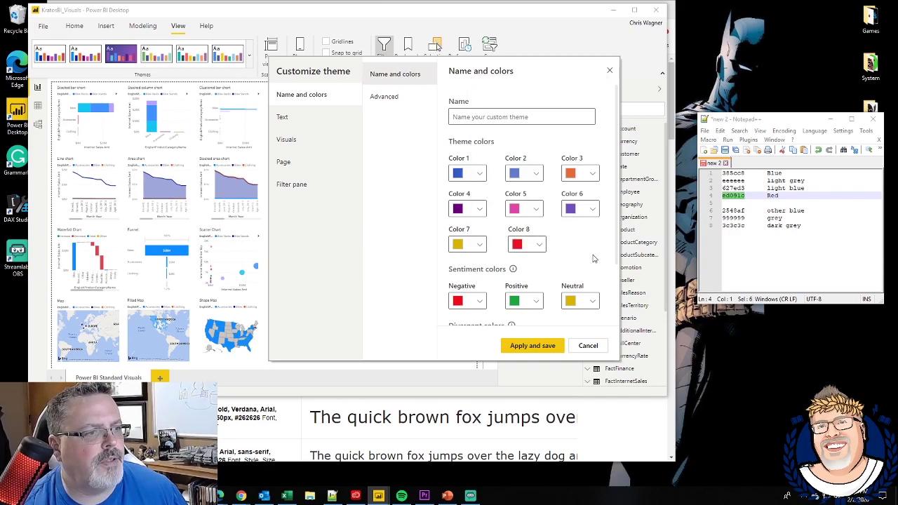
# Set the divergent Max colour to blue 385cc8.
pyautogui.scroll(-1, 591, 256)
pyautogui.scroll(-1, 589, 258)
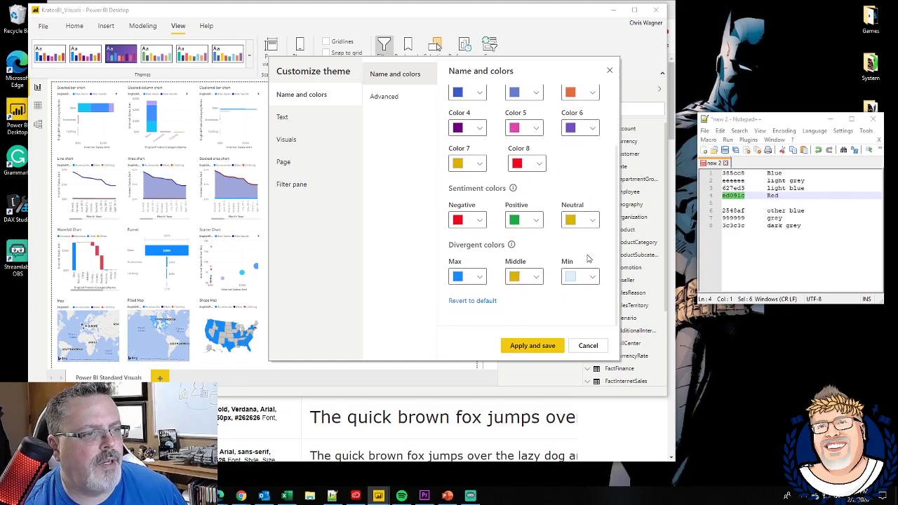
pyautogui.click(480, 277)
pyautogui.doubleClick(734, 174)
pyautogui.click(446, 250)
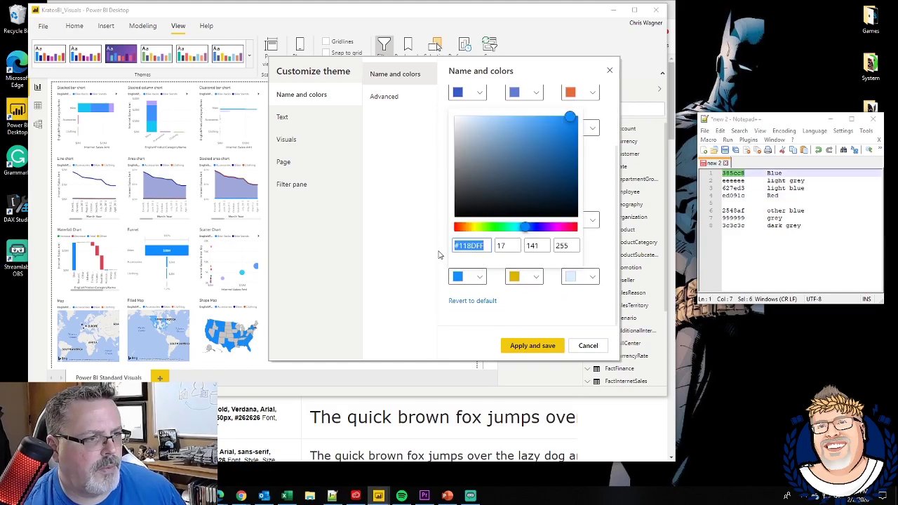
pyautogui.hotkey('ctrl', 'v')
pyautogui.click(526, 296)
# Shift the divergent Middle colour to a brighter yellow and set Color 7 to D9C300.
pyautogui.click(531, 277)
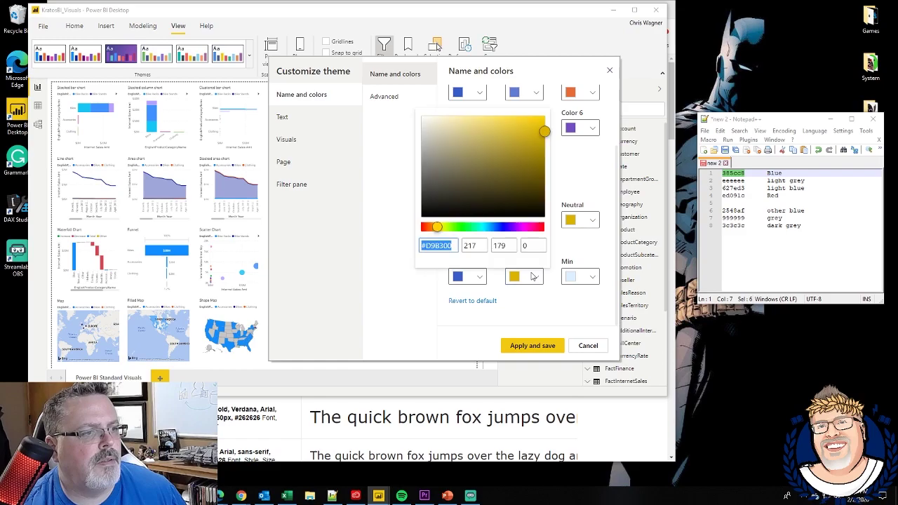
pyautogui.moveTo(436, 227); pyautogui.dragTo(438, 226)
pyautogui.click(438, 245)
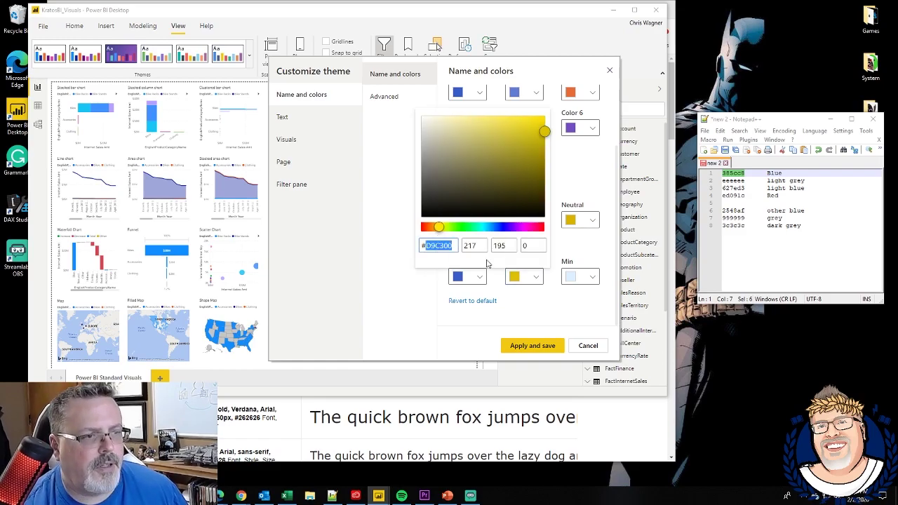
pyautogui.click(575, 242)
pyautogui.click(584, 220)
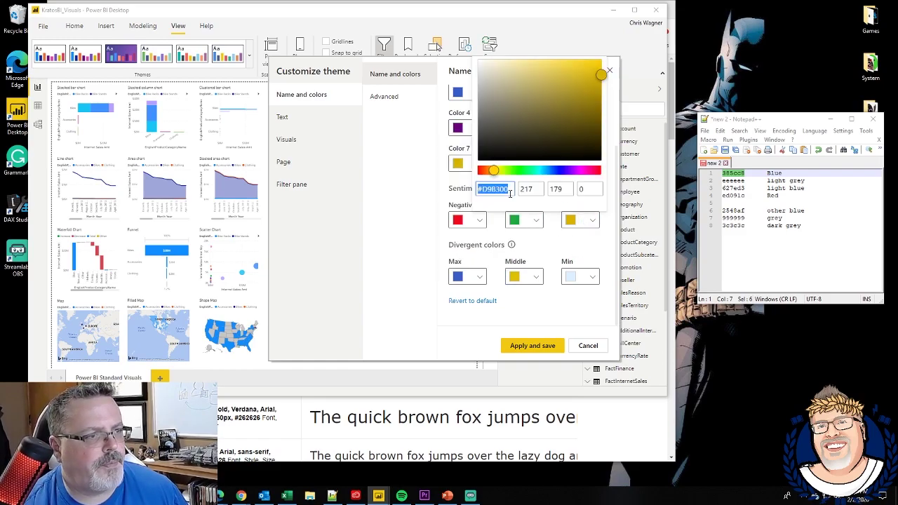
pyautogui.click(552, 240)
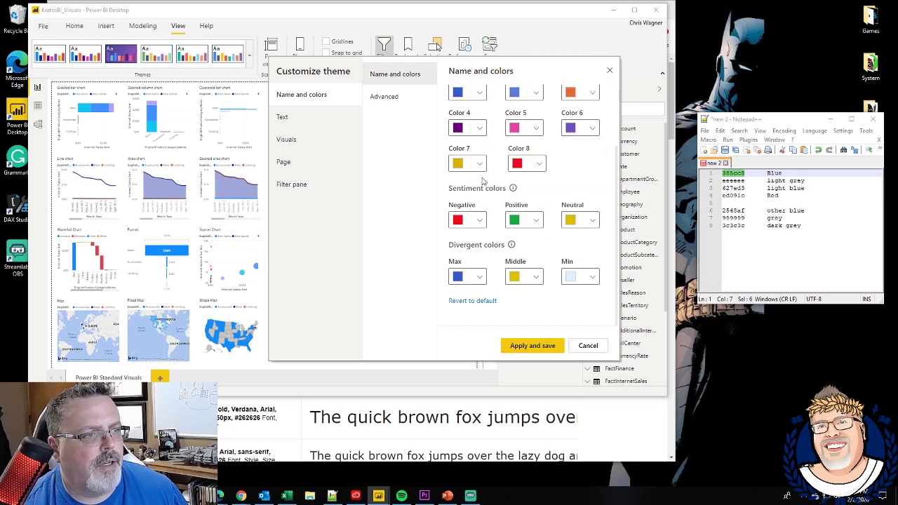
pyautogui.click(479, 167)
pyautogui.hotkey('ctrl', 'v')
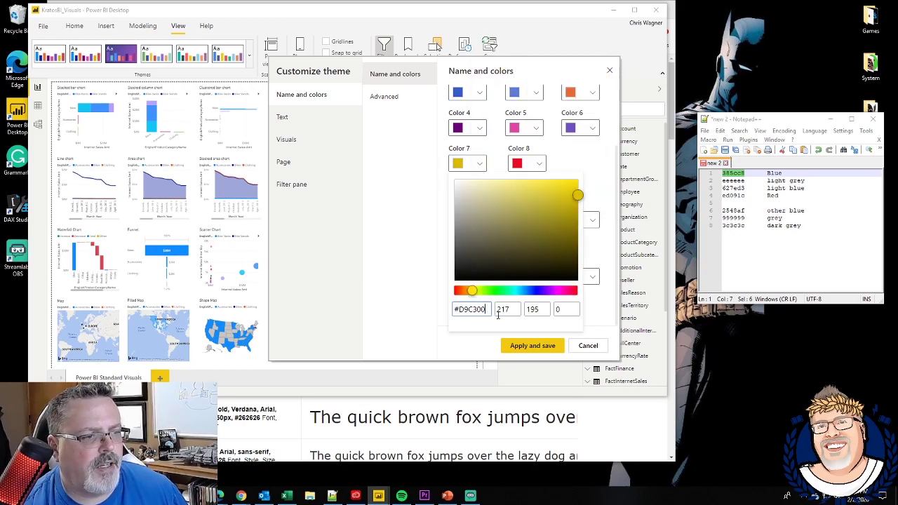
pyautogui.click(600, 314)
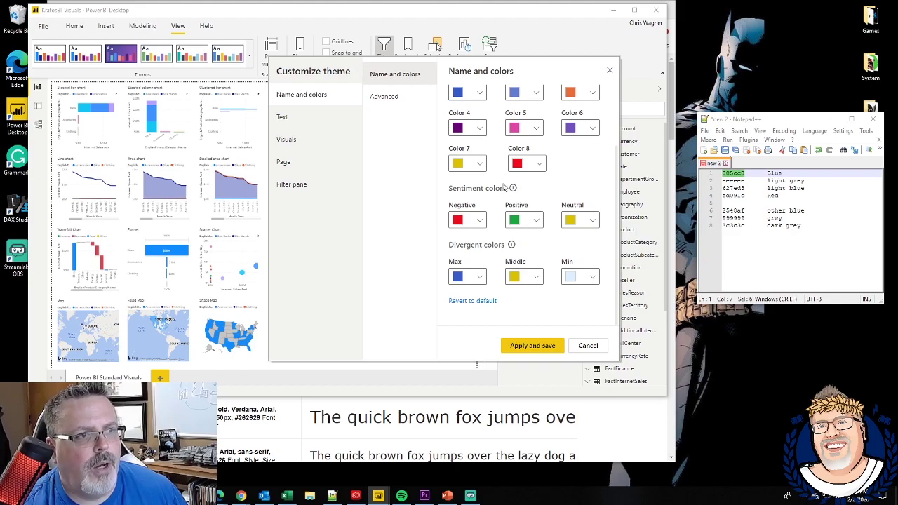
# Set the divergent Min colour to light blue 627ed3.
pyautogui.scroll(3, 513, 295)
pyautogui.scroll(-3, 523, 300)
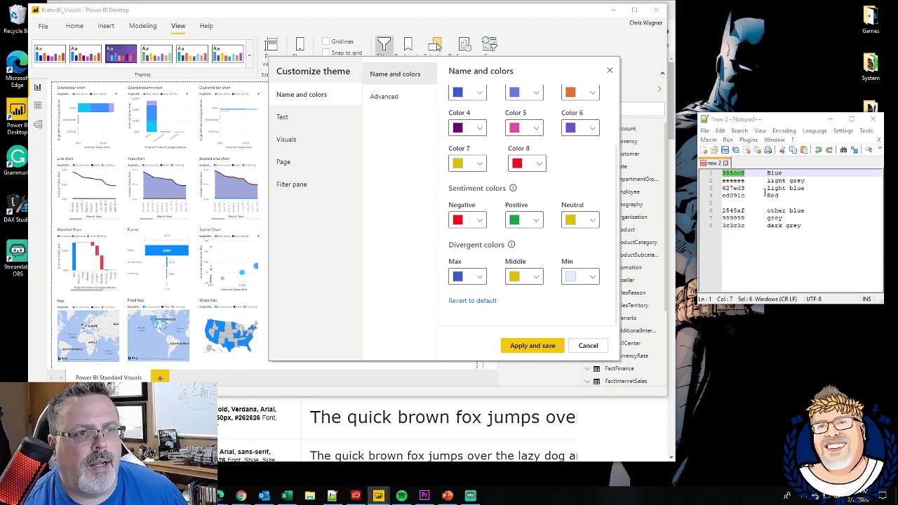
pyautogui.click(581, 282)
pyautogui.hotkey('ctrl', 'v')
pyautogui.click(555, 313)
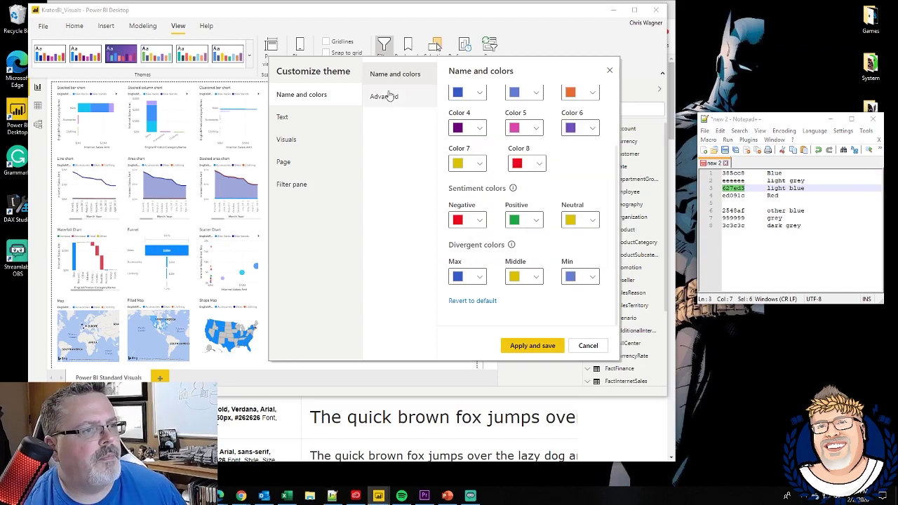
# On the Advanced tab, set fourth-level elements and secondary background to grey 999999.
pyautogui.click(390, 96)
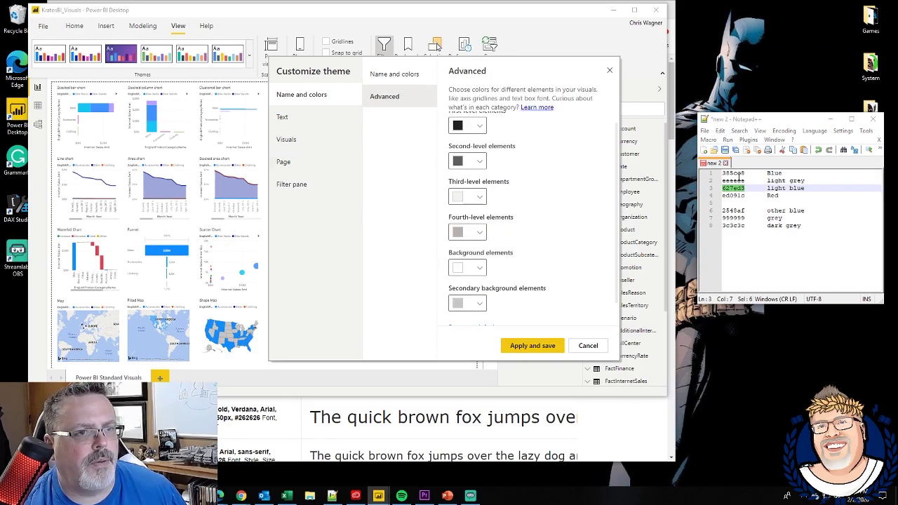
pyautogui.doubleClick(735, 180)
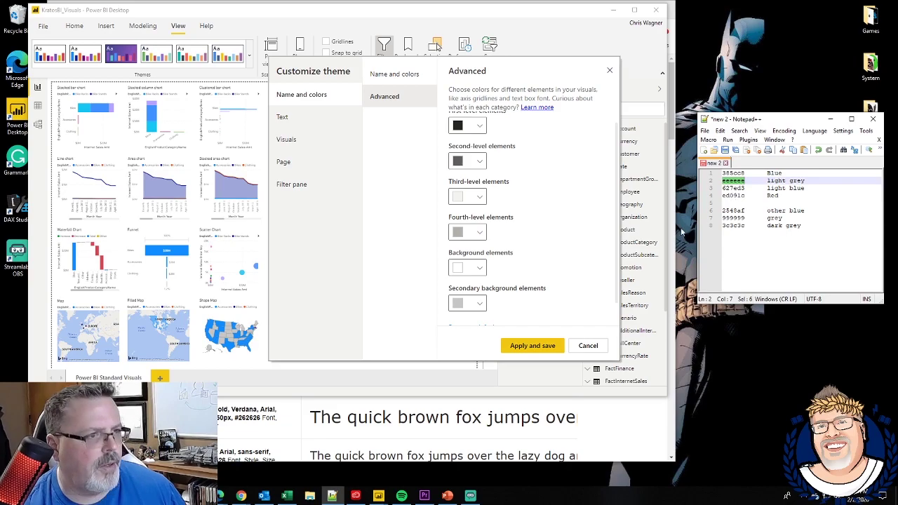
pyautogui.click(477, 199)
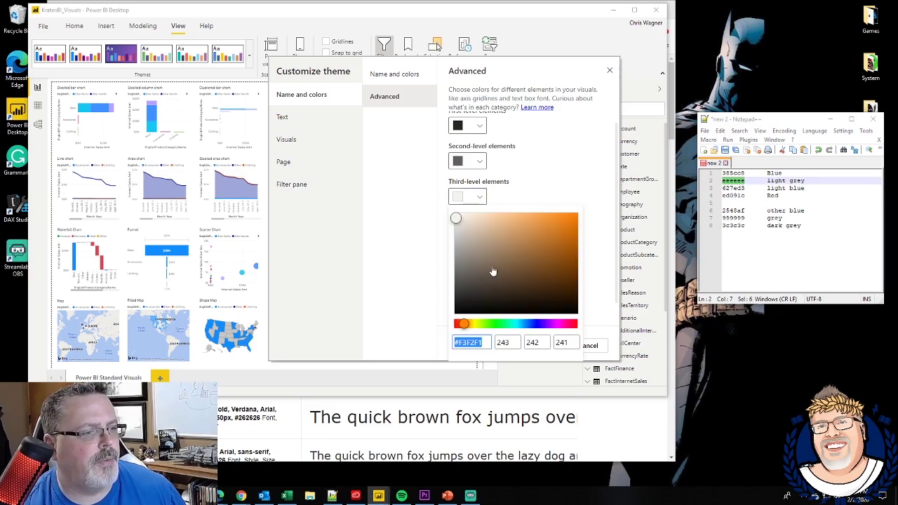
pyautogui.click(642, 289)
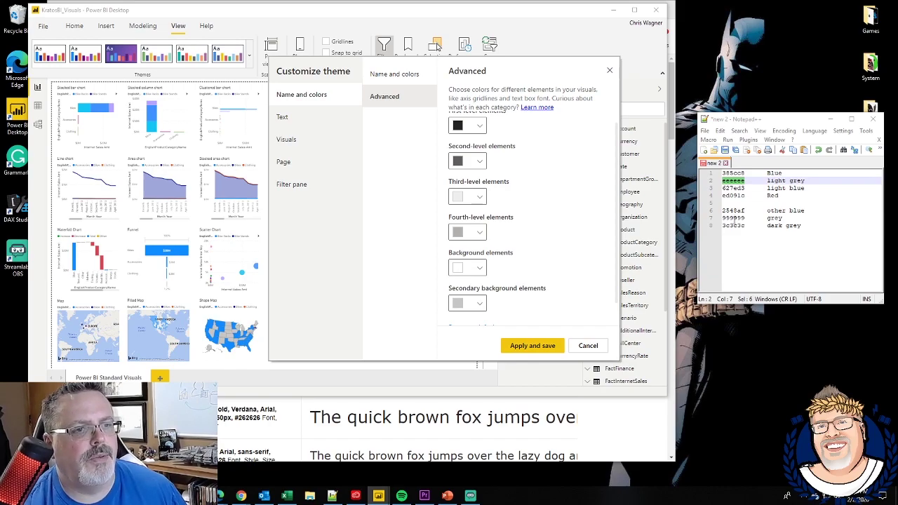
pyautogui.doubleClick(733, 219)
pyautogui.hotkey('ctrl', 'c')
pyautogui.click(476, 233)
pyautogui.hotkey('ctrl', 'v')
pyautogui.click(512, 318)
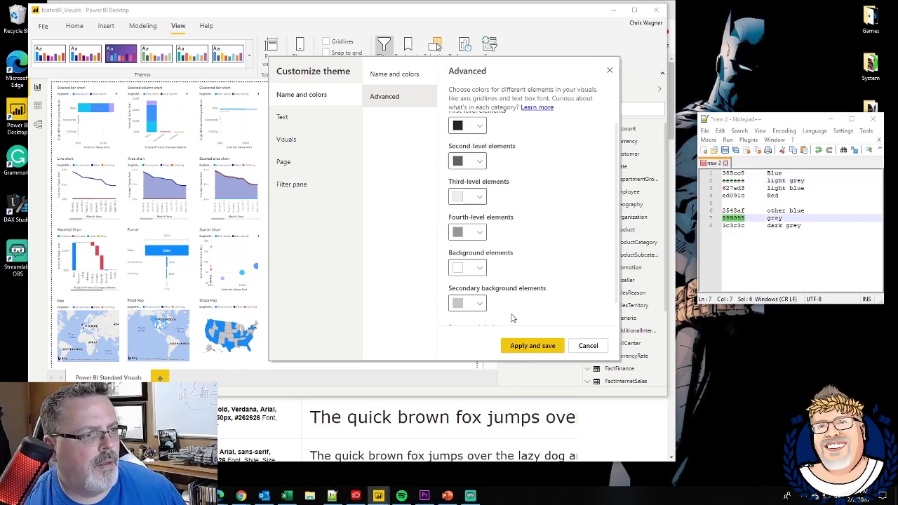
pyautogui.click(479, 303)
pyautogui.hotkey('ctrl', 'v')
pyautogui.click(523, 307)
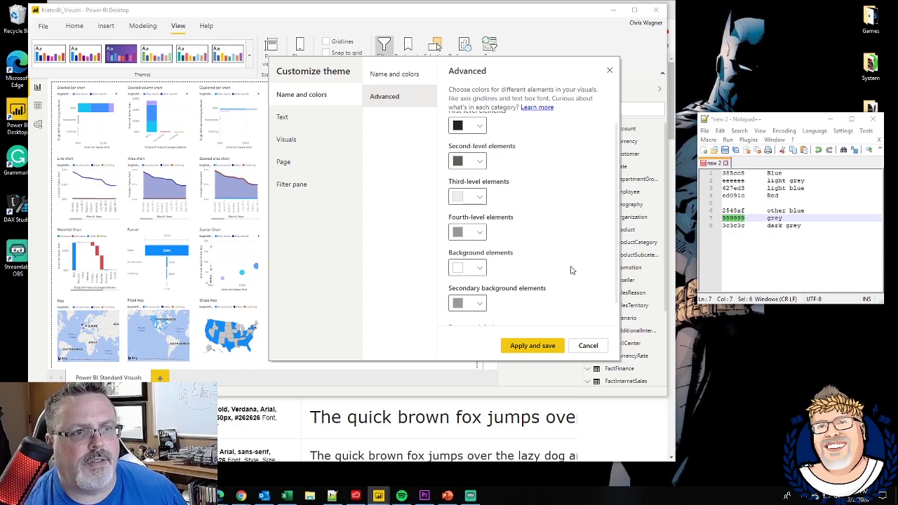
# Set second- and first-level elements to dark grey 3c3c3c, then open the Text general font list.
pyautogui.doubleClick(736, 226)
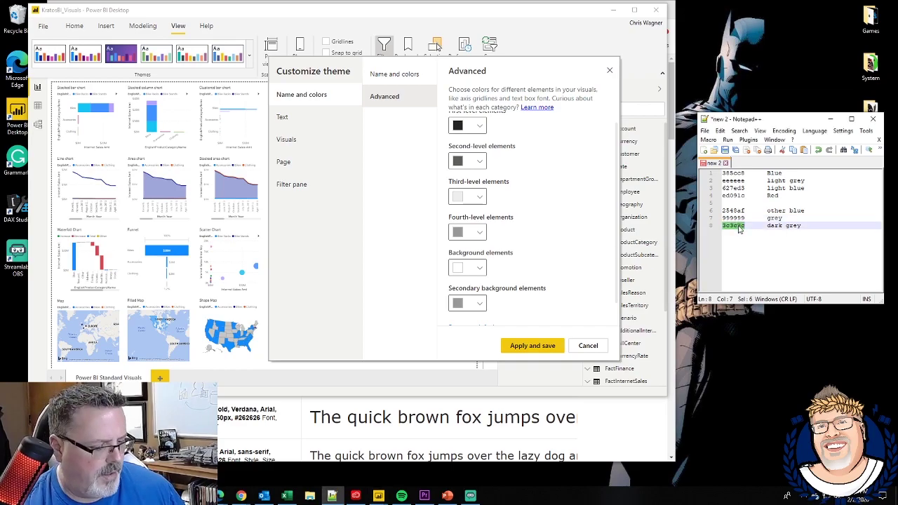
pyautogui.click(481, 163)
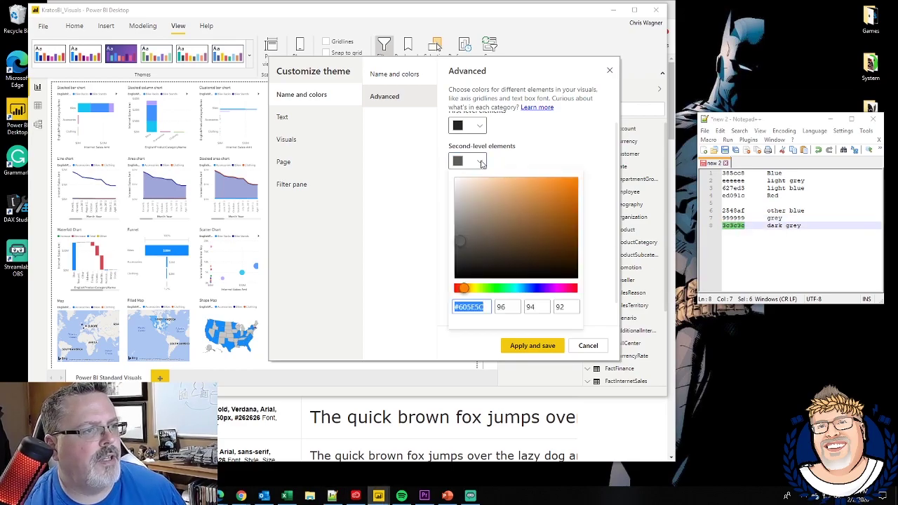
pyautogui.hotkey('ctrl', 'v')
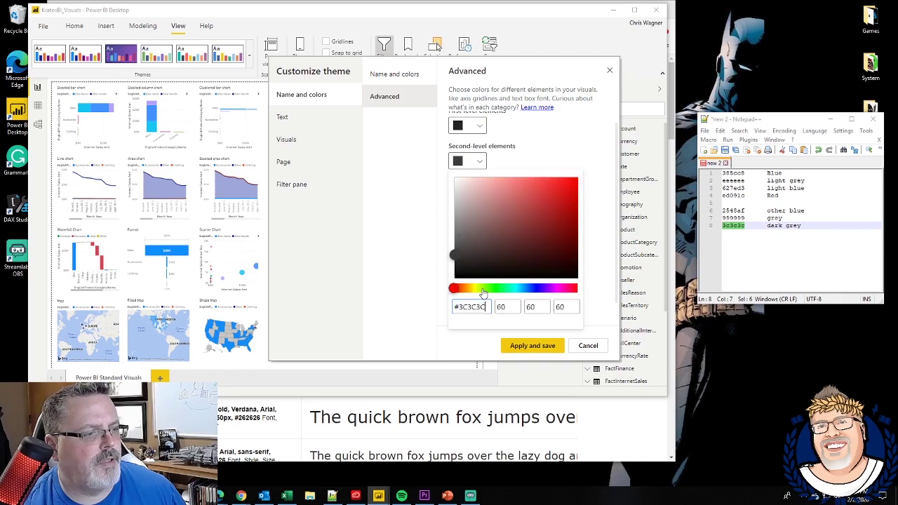
pyautogui.click(611, 283)
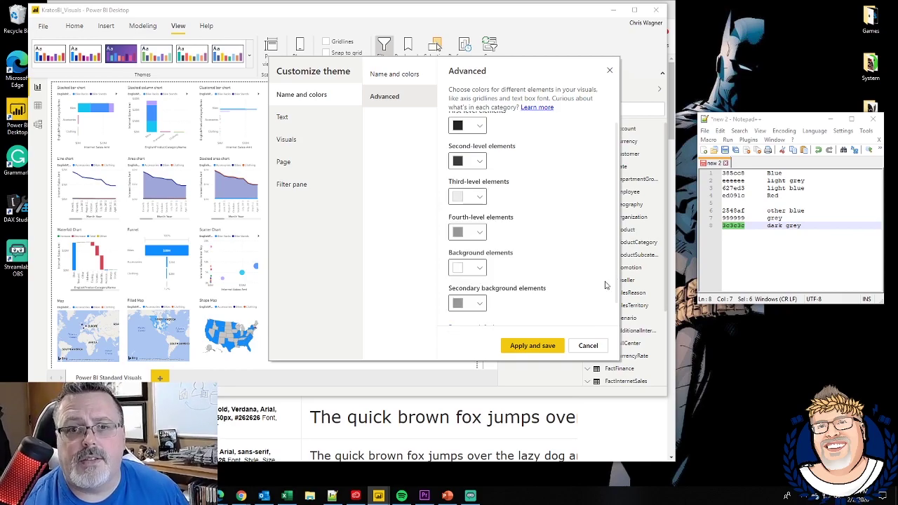
pyautogui.scroll(1, 581, 283)
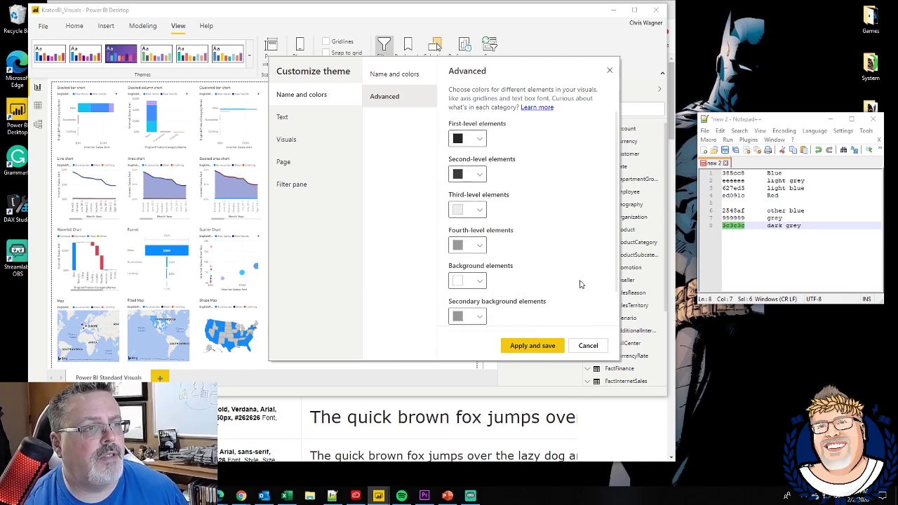
pyautogui.click(480, 140)
pyautogui.hotkey('ctrl', 'v')
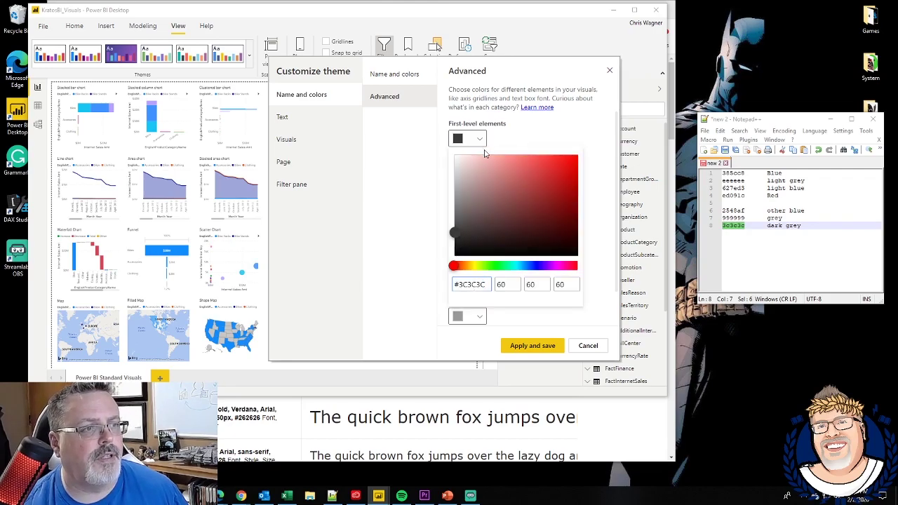
pyautogui.click(600, 198)
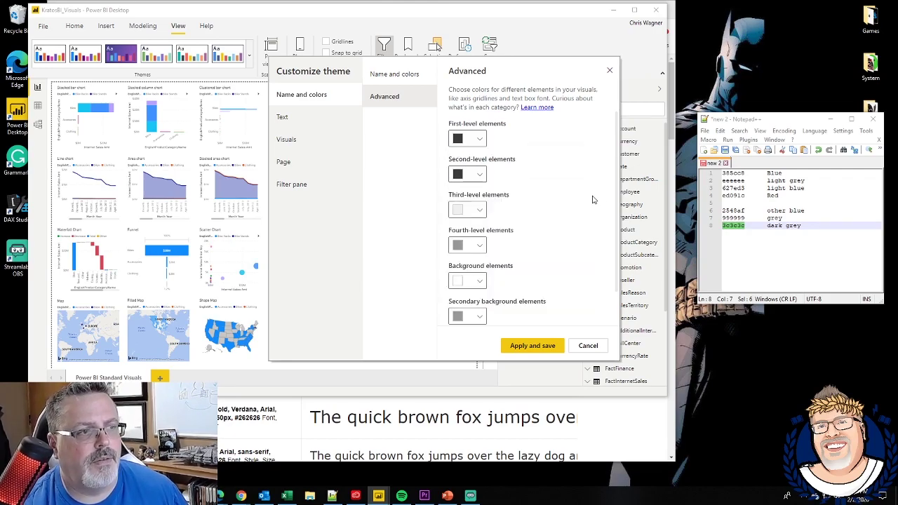
pyautogui.click(282, 117)
pyautogui.click(477, 129)
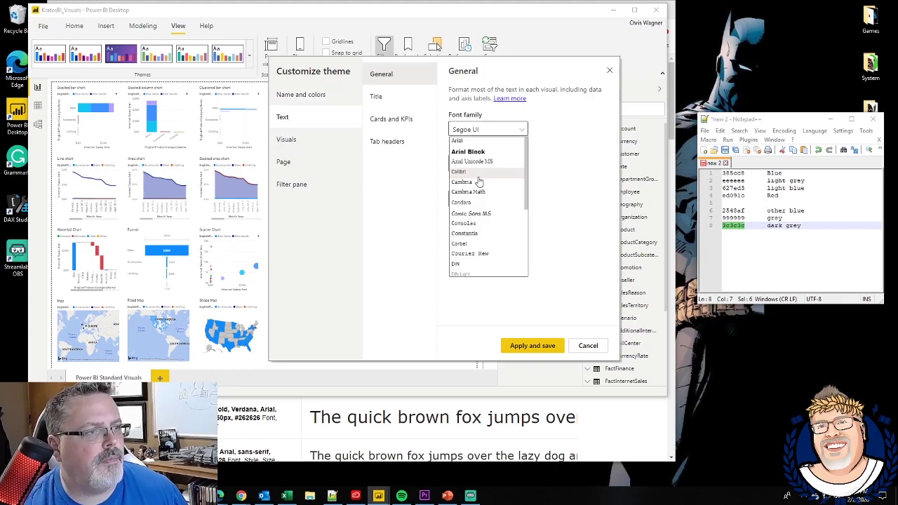
# Set the theme's general, title and Cards and KPIs fonts to Arial, and tab headers to Arial Black.
pyautogui.click(469, 144)
pyautogui.click(397, 99)
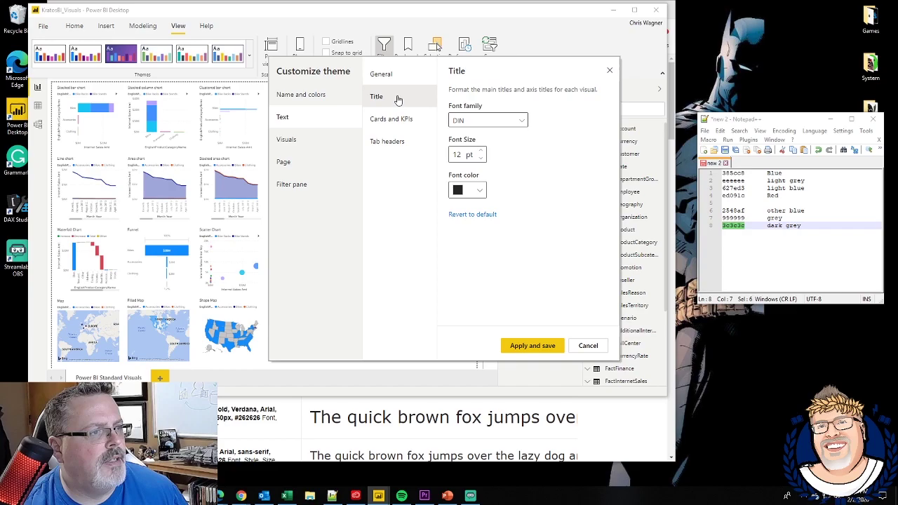
pyautogui.click(459, 120)
pyautogui.click(467, 142)
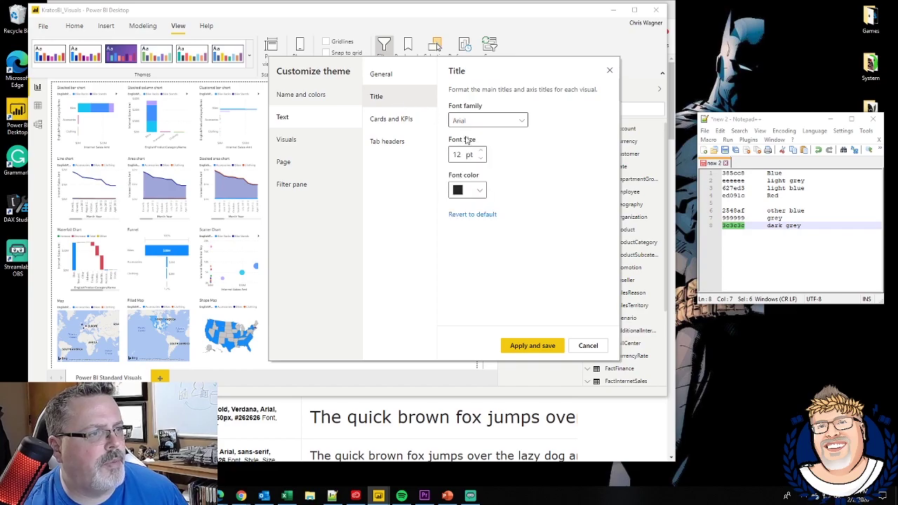
pyautogui.click(396, 121)
pyautogui.click(466, 123)
pyautogui.click(467, 141)
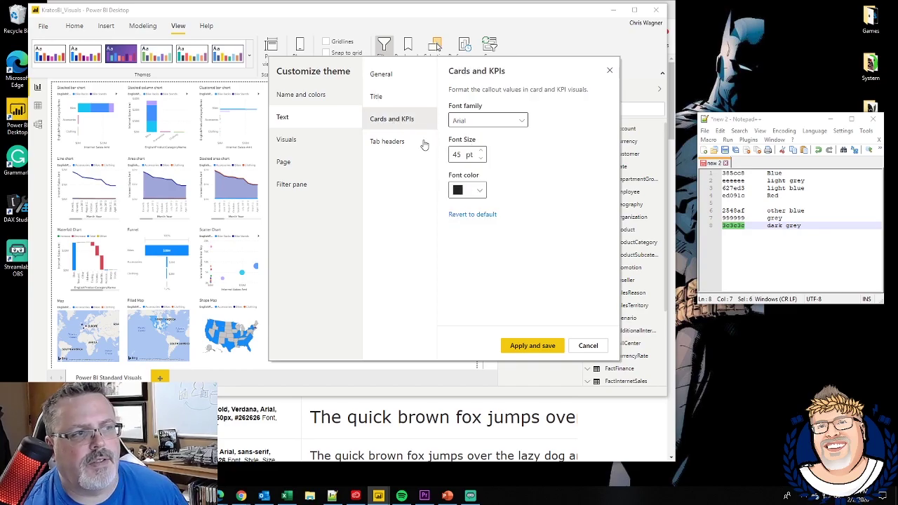
pyautogui.click(403, 143)
pyautogui.click(470, 124)
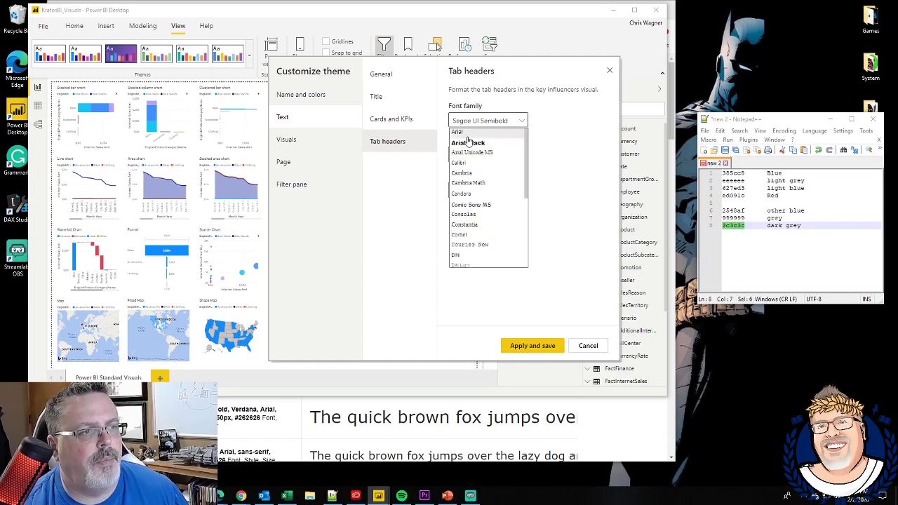
pyautogui.click(469, 142)
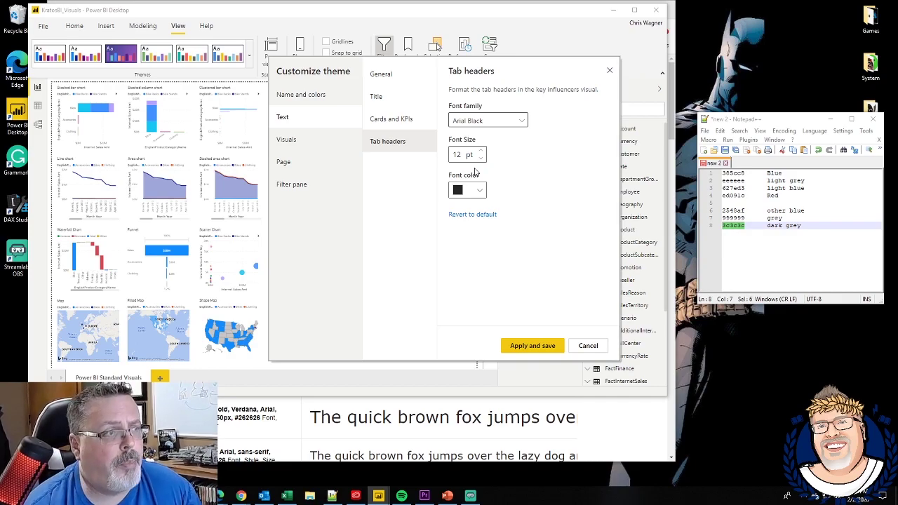
# Look at the visuals' background colour, then bring up the Page wallpaper settings.
pyautogui.click(309, 147)
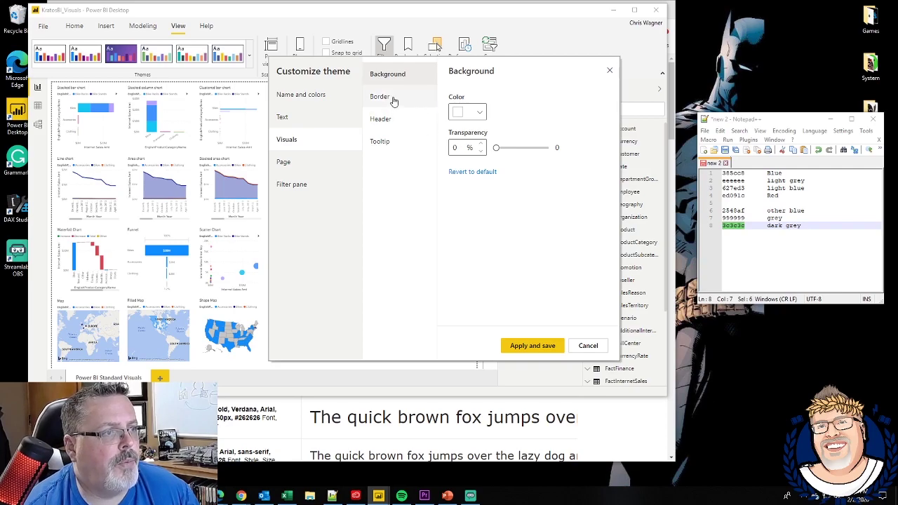
pyautogui.click(476, 114)
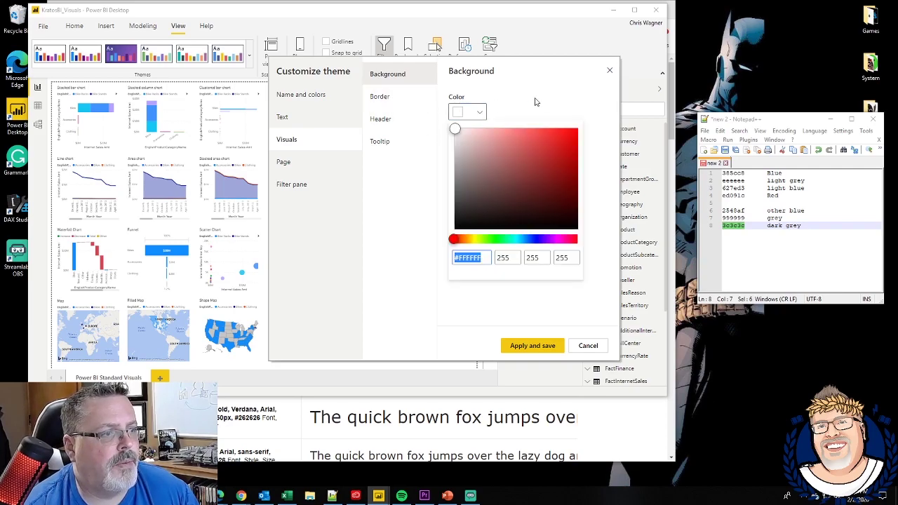
pyautogui.click(284, 161)
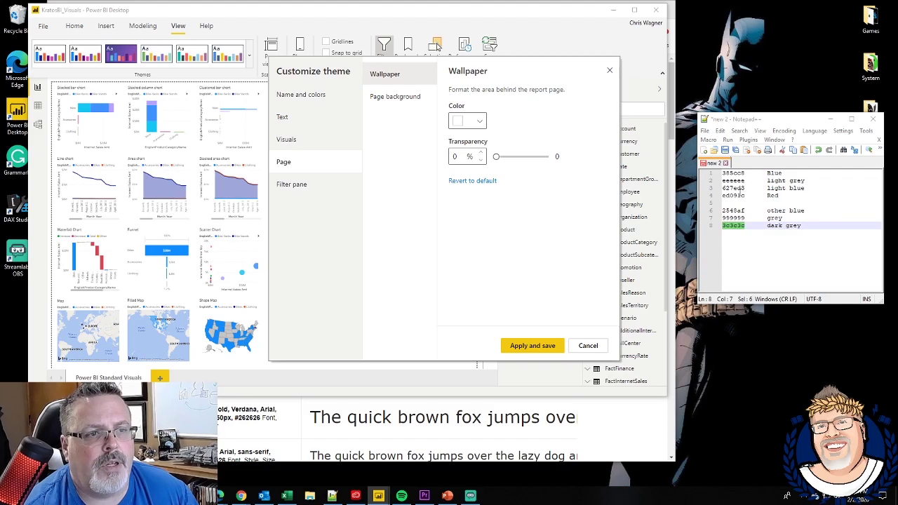
# Copy blue 385CC8 from the colour notes and make it the page wallpaper colour.
pyautogui.click(738, 173)
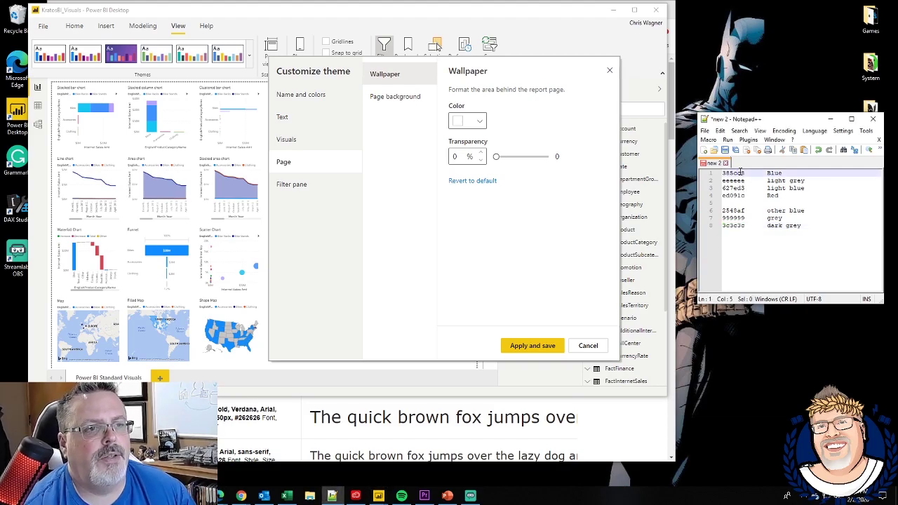
pyautogui.doubleClick(733, 173)
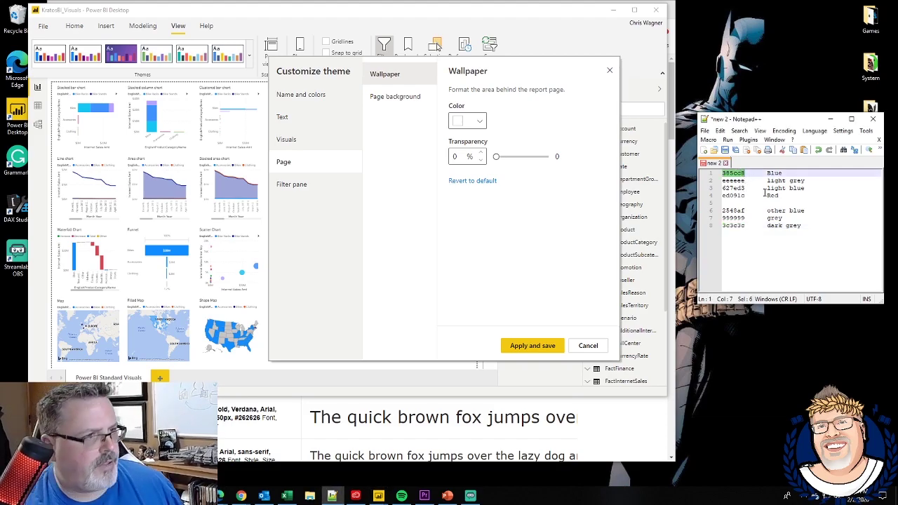
pyautogui.click(481, 124)
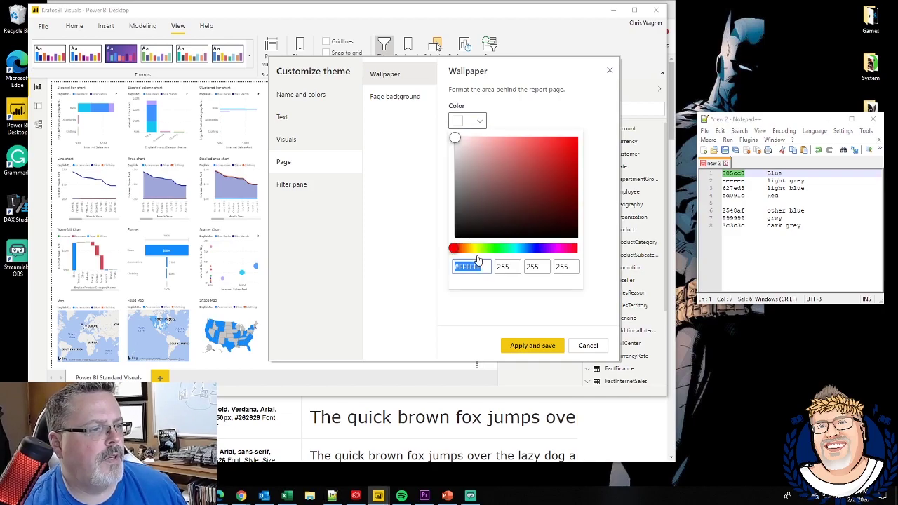
pyautogui.hotkey('ctrl', 'v')
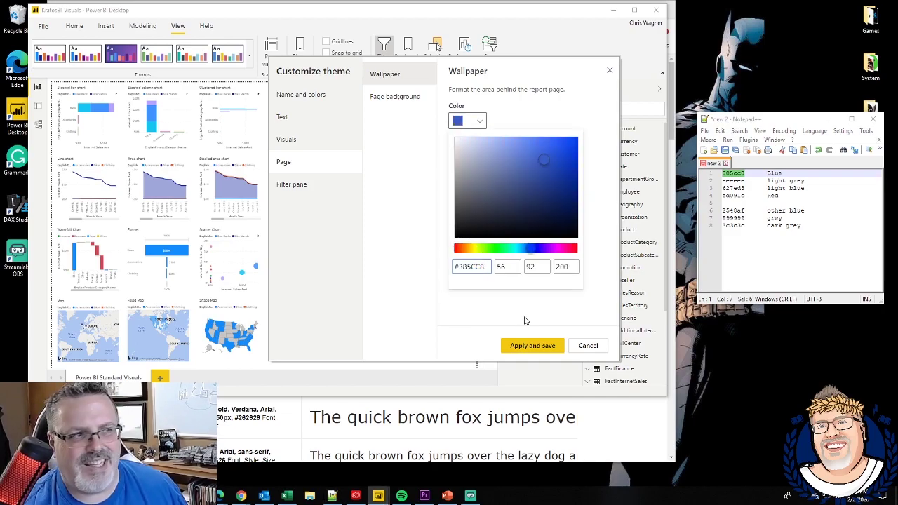
pyautogui.click(398, 101)
# Move to the Page background settings and copy light grey EEEEEE from the notes.
pyautogui.click(397, 99)
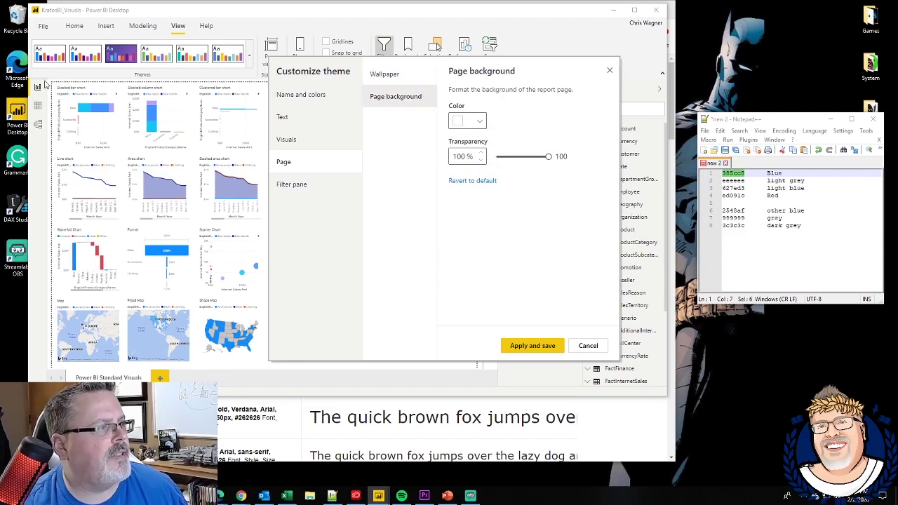
pyautogui.click(405, 74)
pyautogui.click(411, 103)
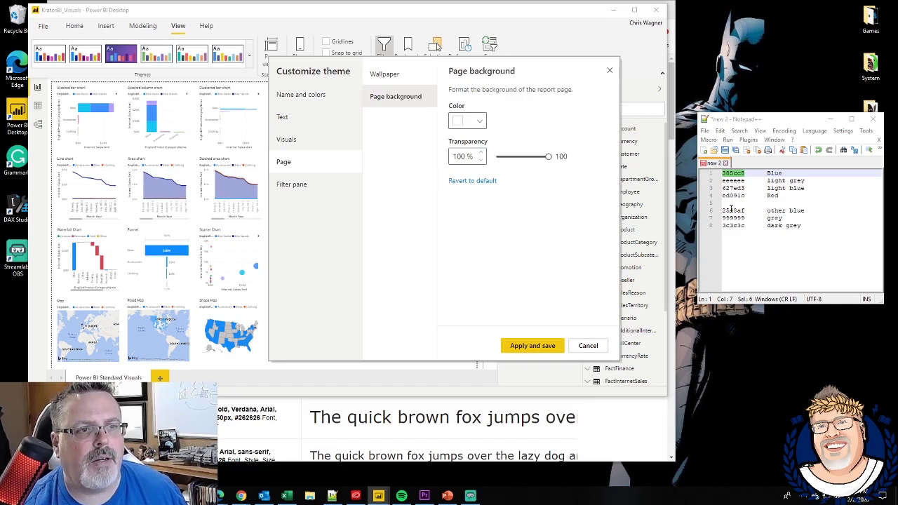
pyautogui.doubleClick(737, 183)
pyautogui.hotkey('ctrl', 'c')
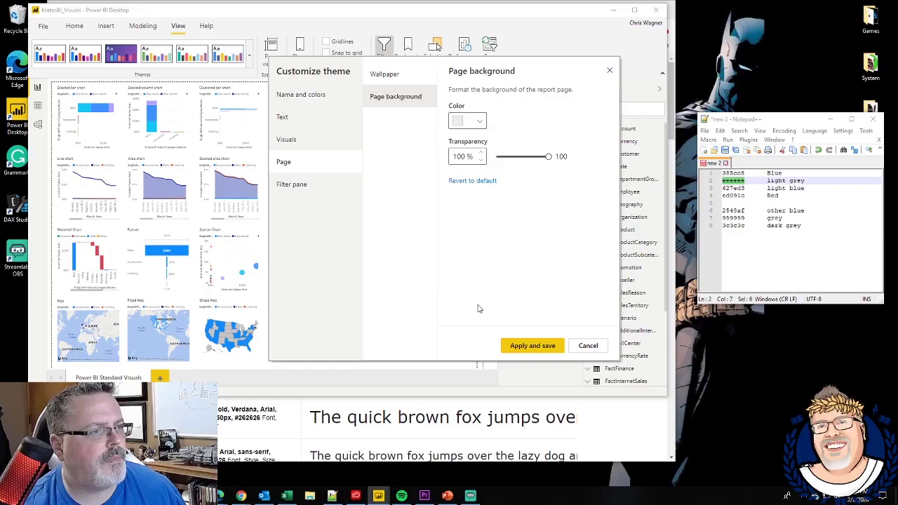
# Give visuals a light grey EEEEEE background.
pyautogui.click(306, 143)
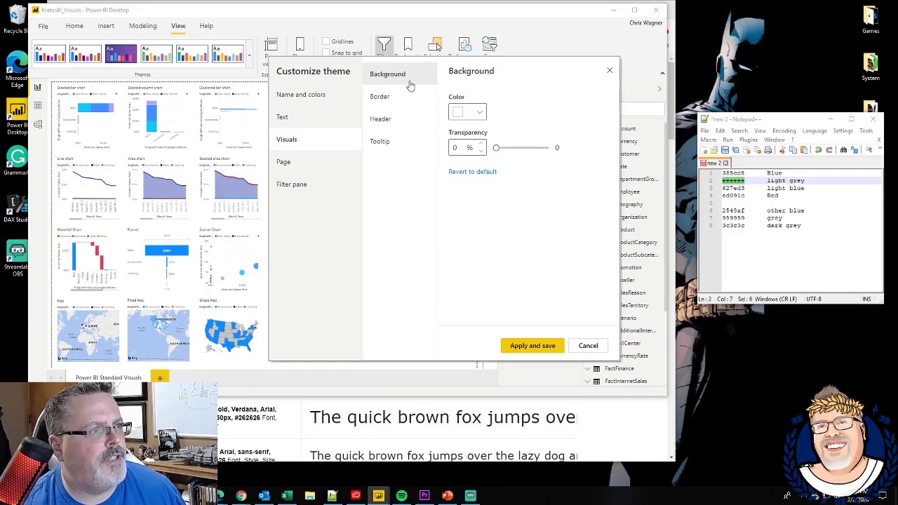
pyautogui.click(469, 113)
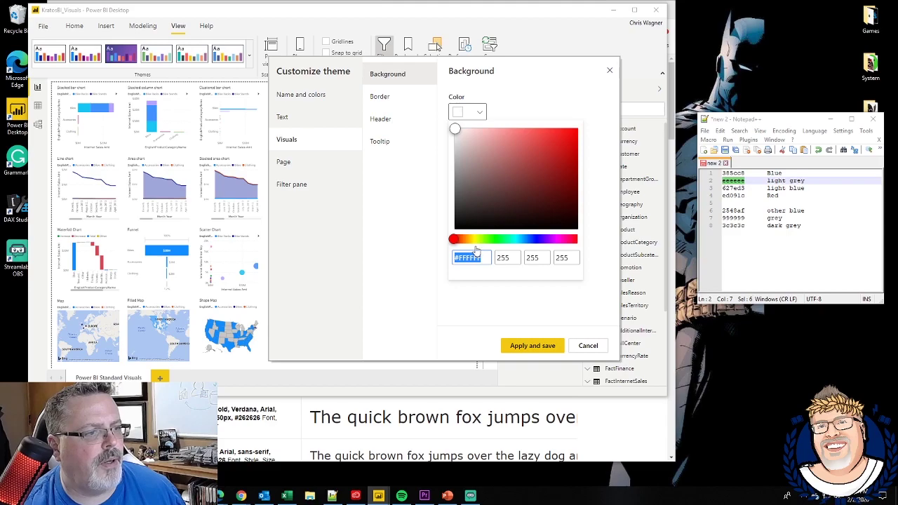
pyautogui.hotkey('ctrl', 'v')
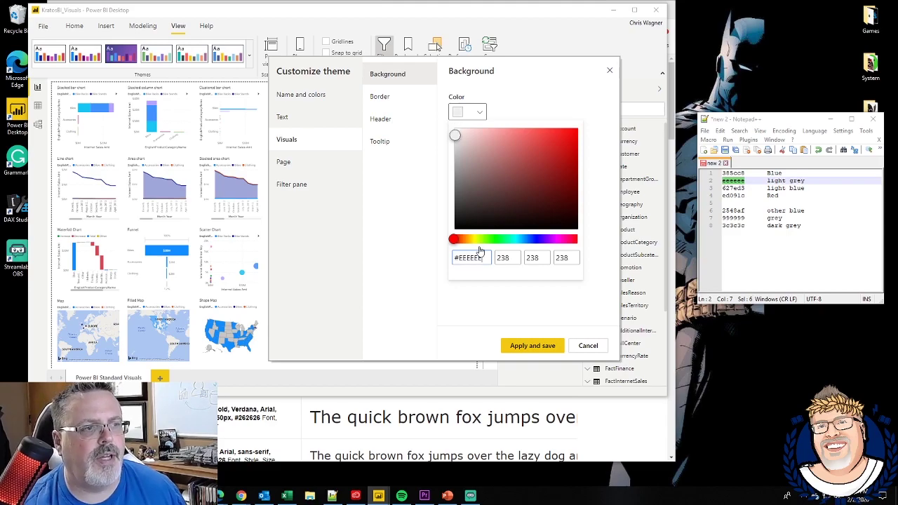
pyautogui.click(443, 246)
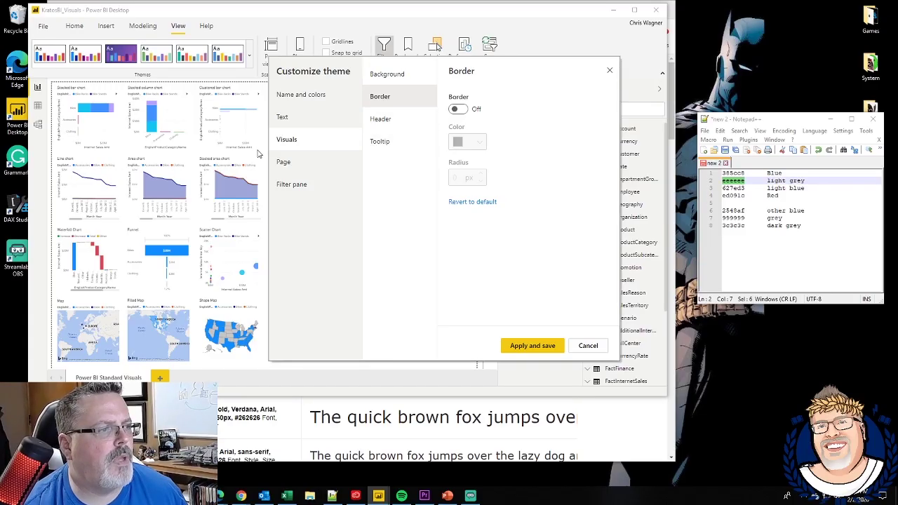
# Turn on borders around visuals, coloured light grey EEEEEE.
pyautogui.click(457, 110)
pyautogui.click(481, 146)
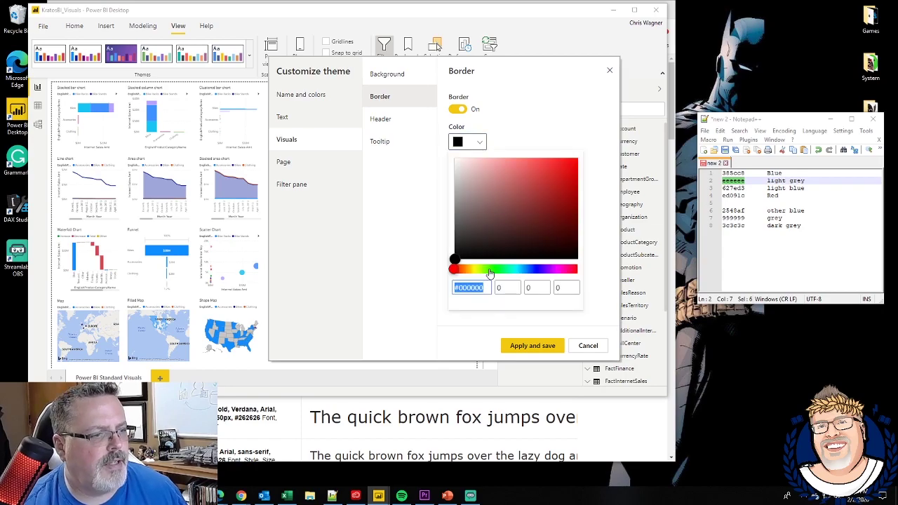
pyautogui.write('#EEEEEE')
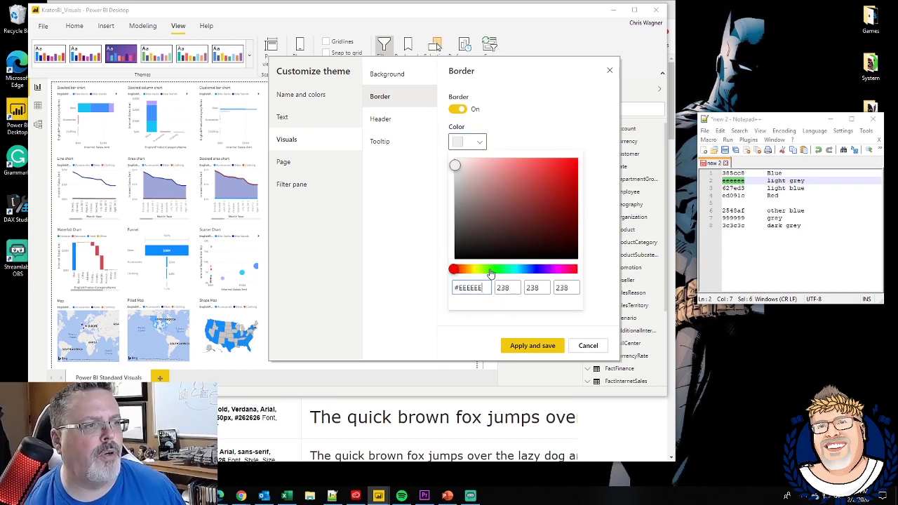
pyautogui.click(546, 106)
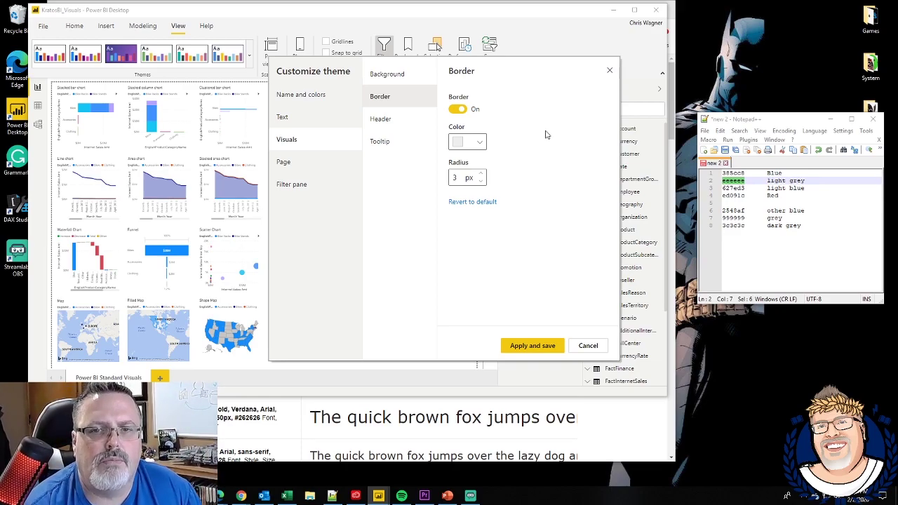
# Look through the theme's visual header, tooltip and page settings.
pyautogui.click(385, 129)
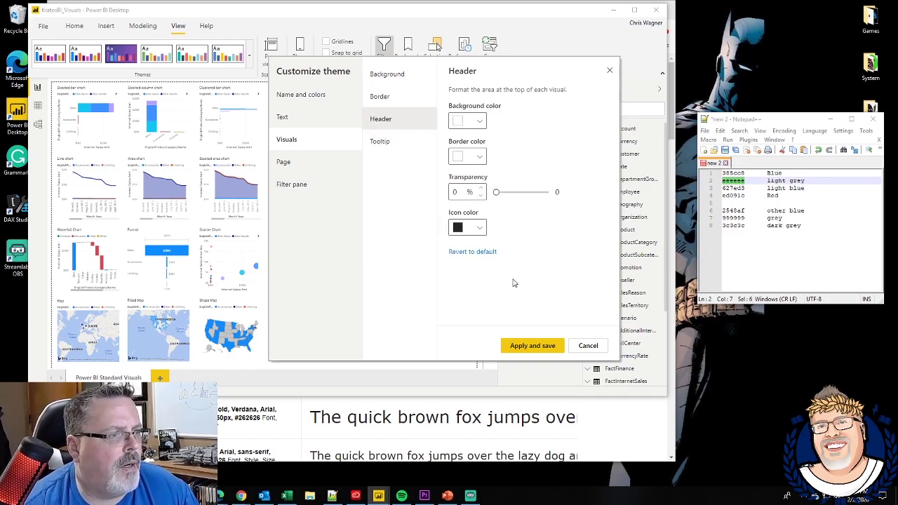
pyautogui.click(393, 147)
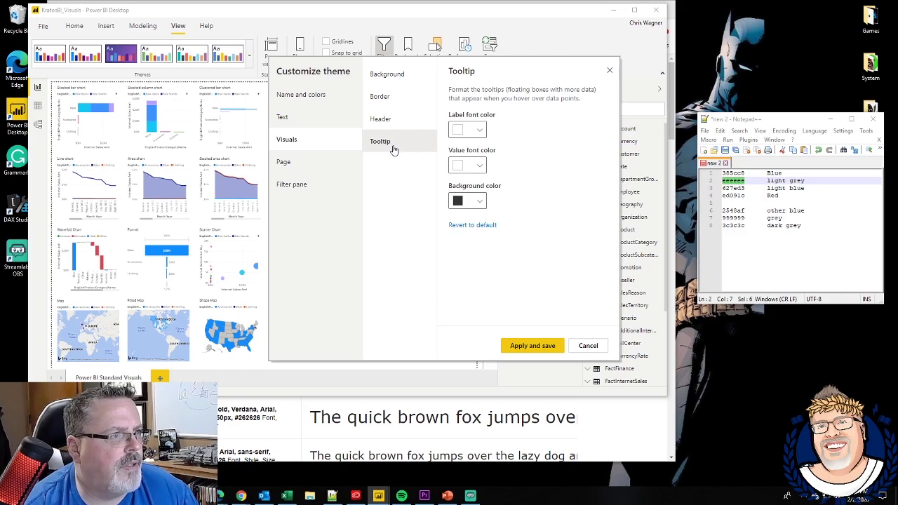
pyautogui.click(296, 168)
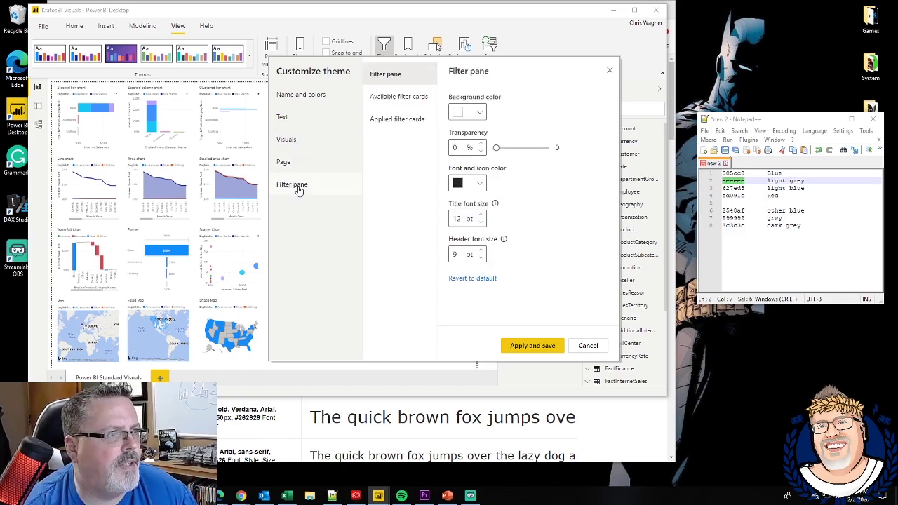
# Make the filter pane background blue 385CC8 with white text and icons.
pyautogui.doubleClick(733, 173)
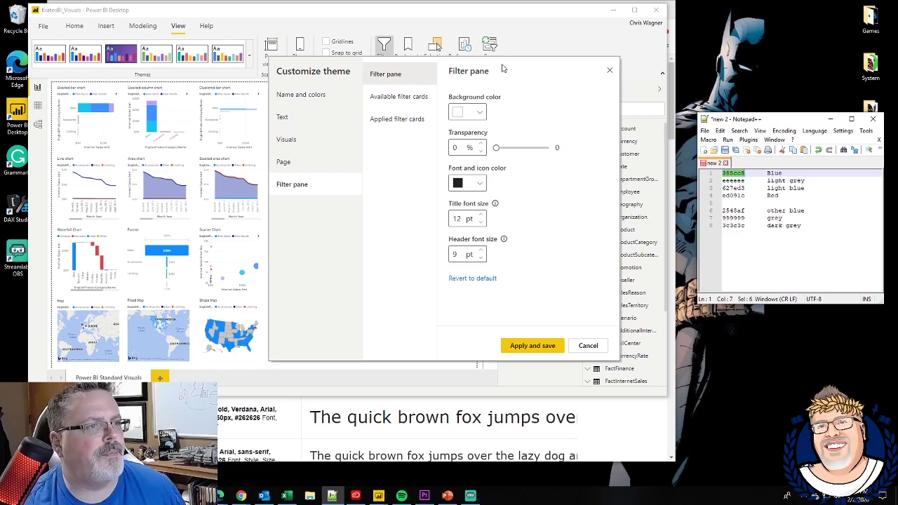
pyautogui.moveTo(502, 69); pyautogui.dragTo(286, 70)
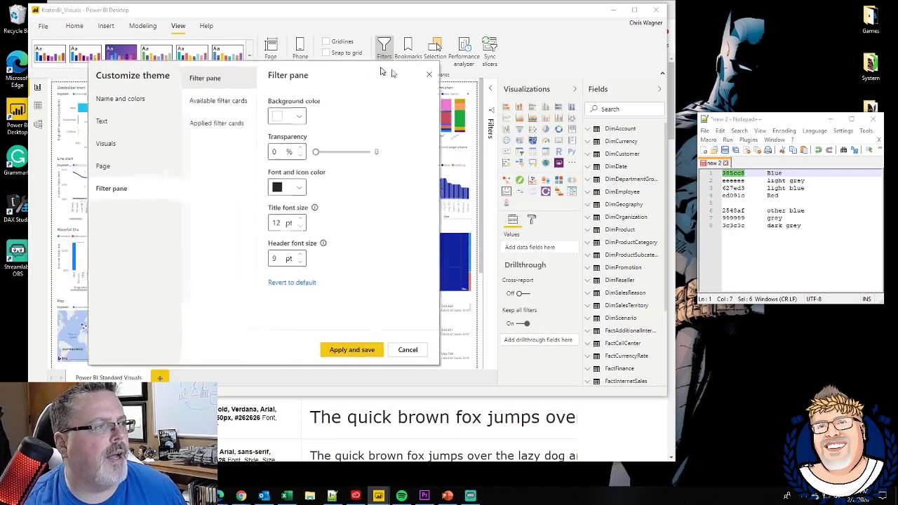
pyautogui.moveTo(344, 66); pyautogui.dragTo(511, 66)
pyautogui.click(431, 115)
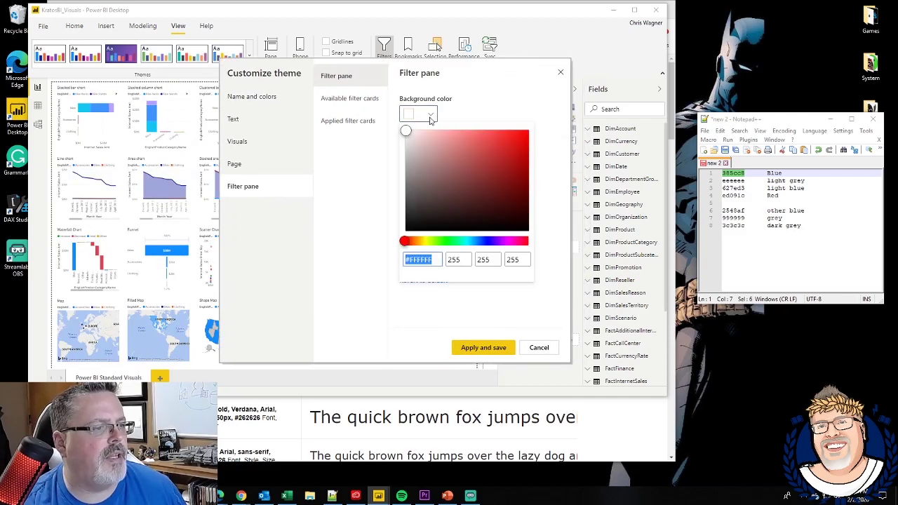
pyautogui.write('#385CC8')
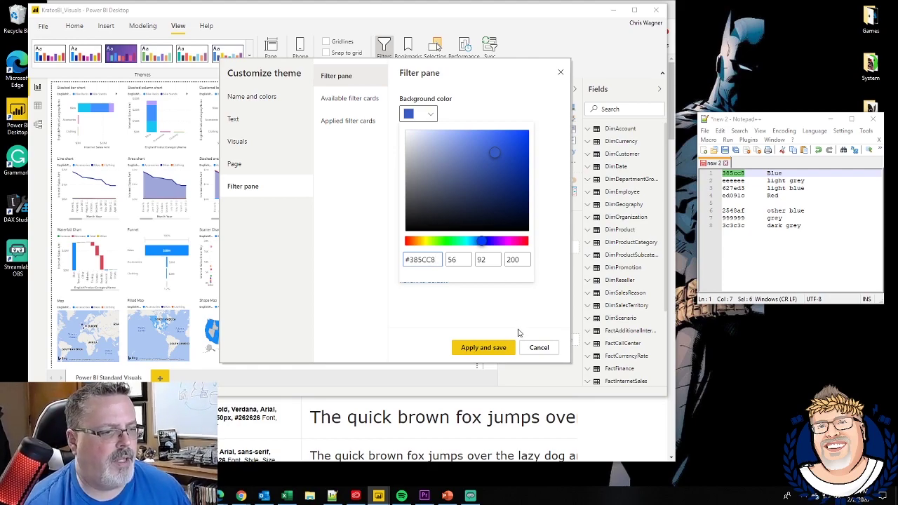
pyautogui.click(458, 108)
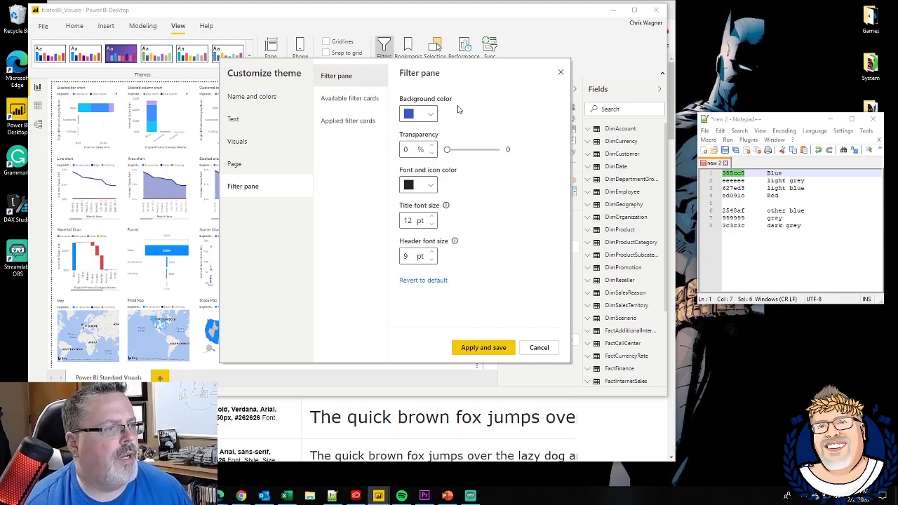
pyautogui.click(425, 184)
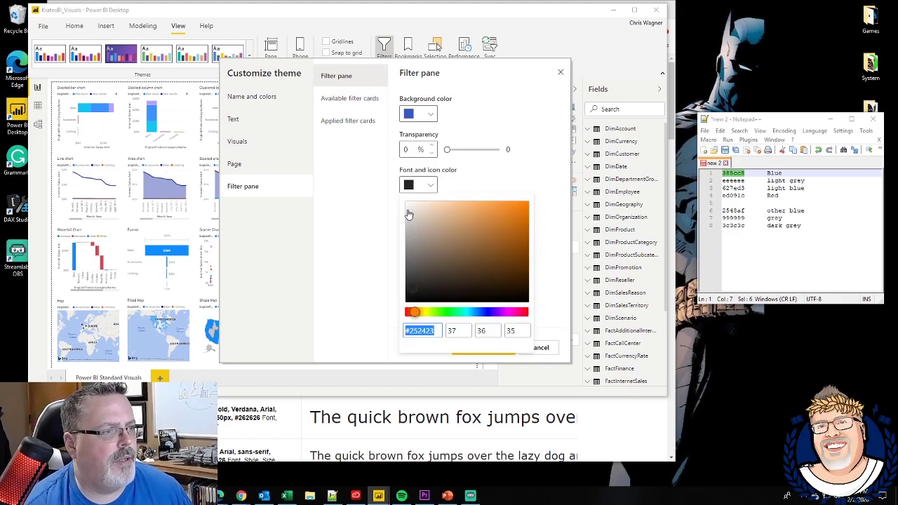
pyautogui.moveTo(407, 213); pyautogui.dragTo(404, 204)
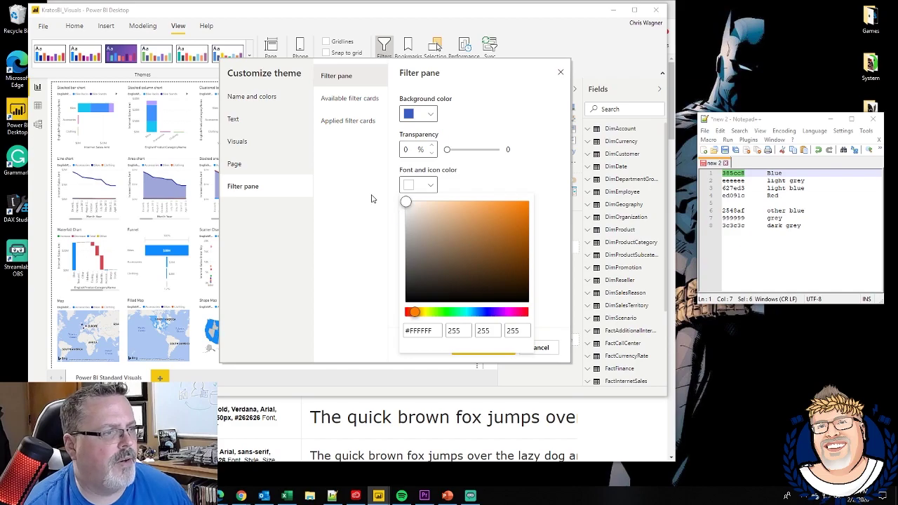
pyautogui.click(354, 104)
# Make available filter cards blue 385CC8 with white text at 10 pt.
pyautogui.click(354, 103)
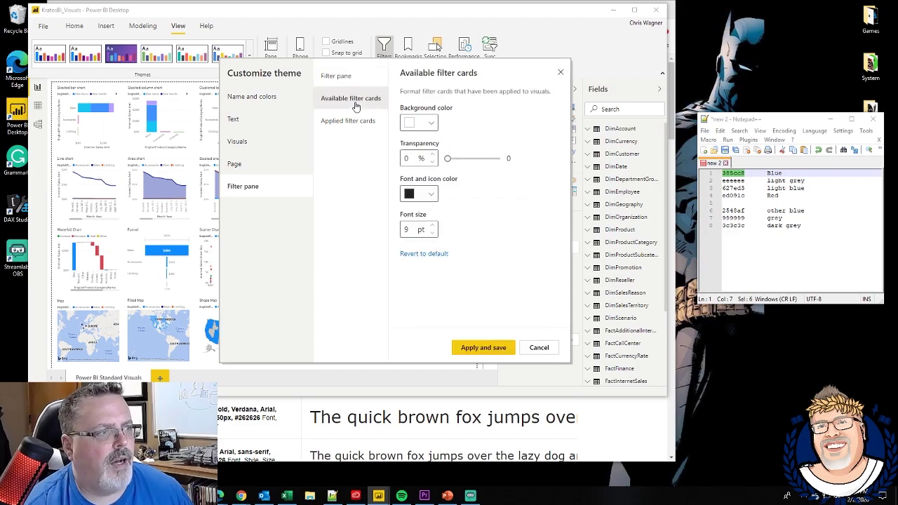
pyautogui.click(433, 124)
pyautogui.write('385cc8')
pyautogui.click(443, 295)
pyautogui.click(432, 195)
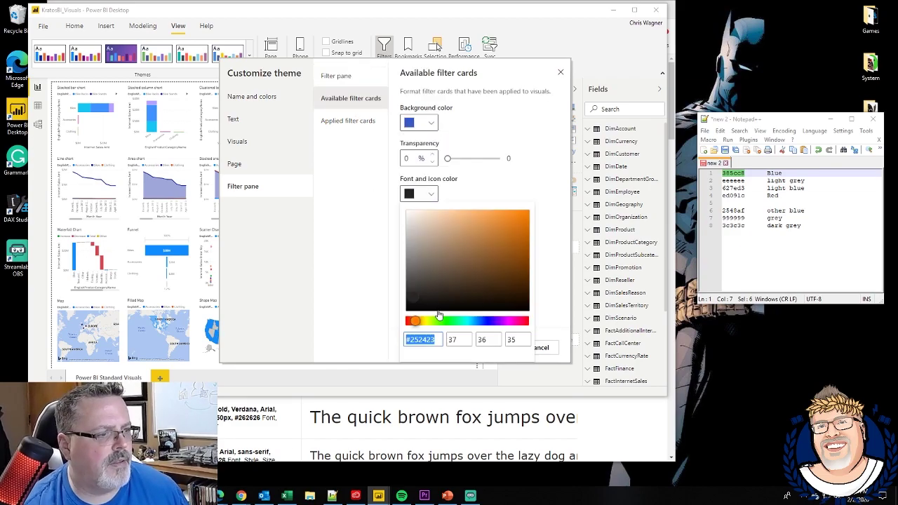
pyautogui.moveTo(407, 214); pyautogui.dragTo(405, 209)
pyautogui.click(399, 203)
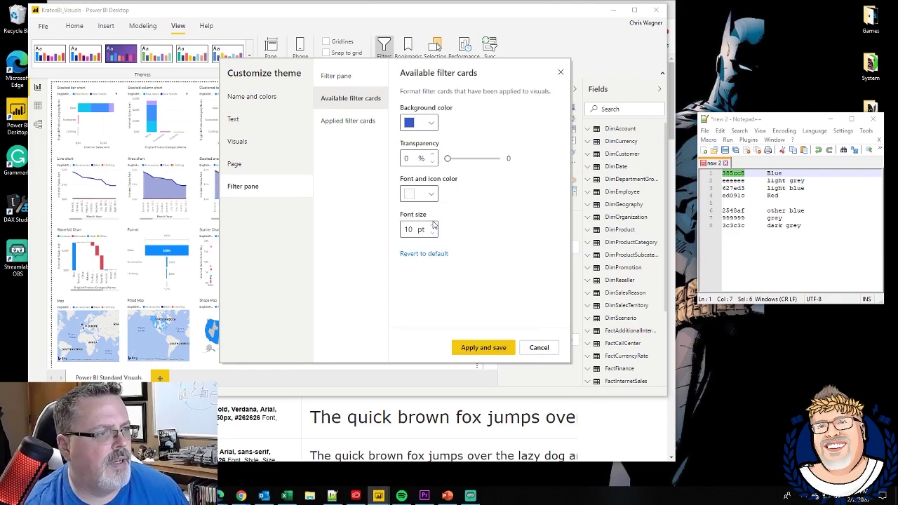
# Make applied filter cards blue 385CC8 with white text, then apply and save the theme.
pyautogui.click(348, 121)
pyautogui.click(430, 132)
pyautogui.write('#385CC8')
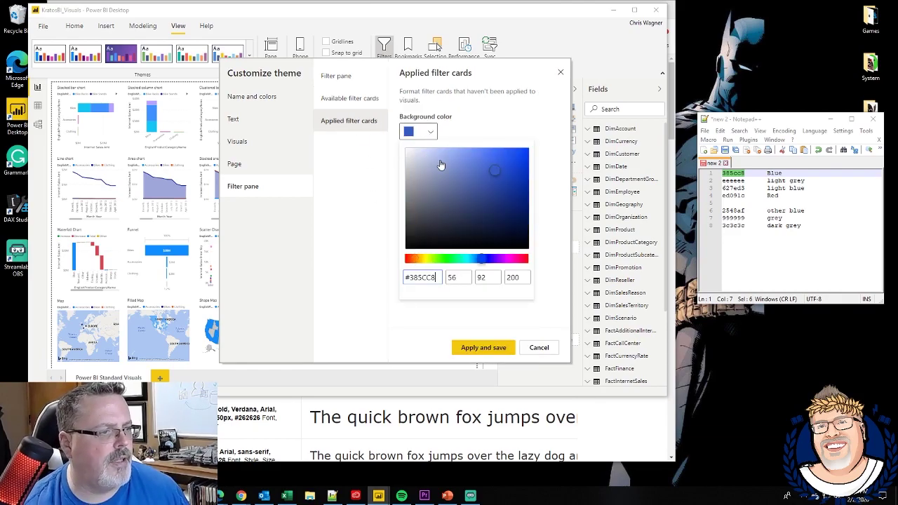
pyautogui.click(378, 186)
pyautogui.click(430, 203)
pyautogui.click(379, 209)
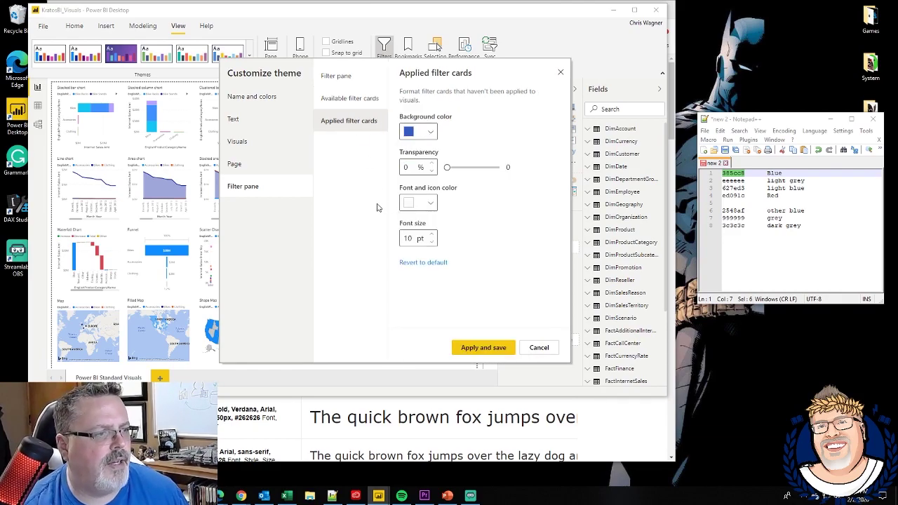
pyautogui.click(505, 348)
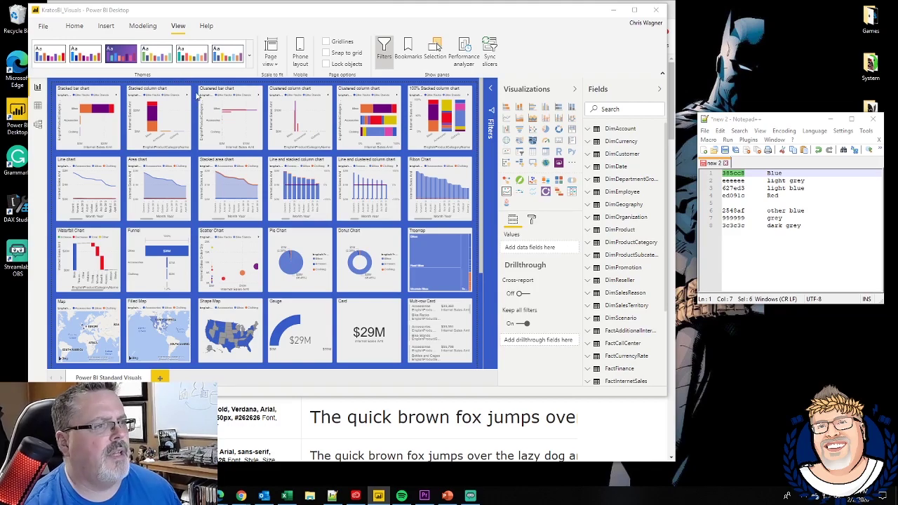
# In Customize current theme, set Page background transparency to 0% and apply and save.
pyautogui.click(249, 59)
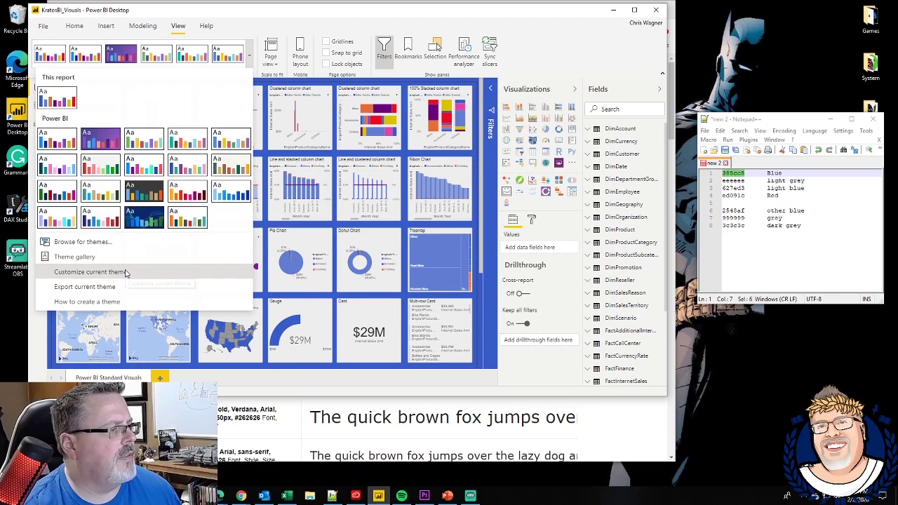
pyautogui.click(124, 272)
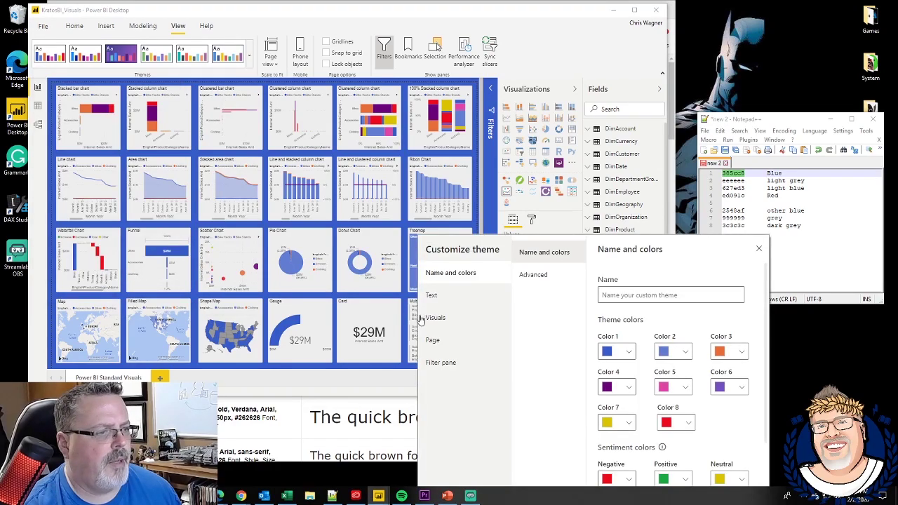
pyautogui.click(431, 340)
pyautogui.click(551, 275)
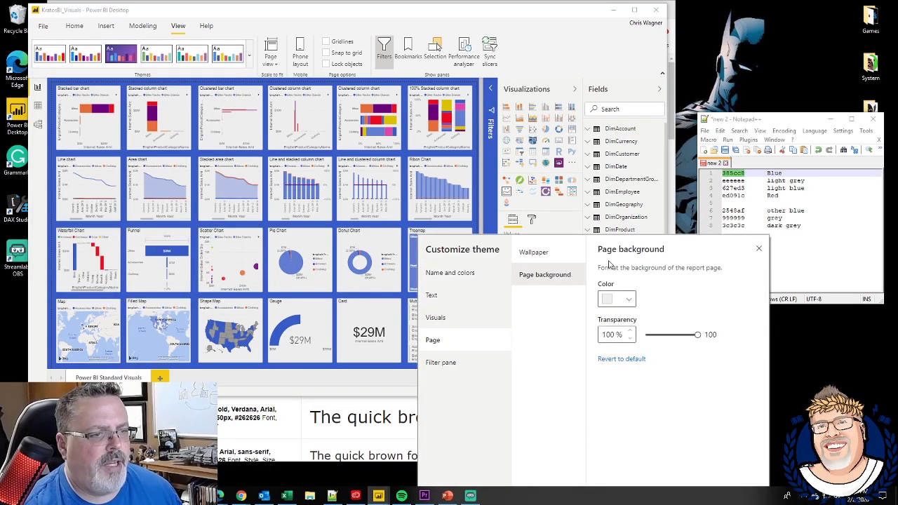
pyautogui.moveTo(620, 247); pyautogui.dragTo(421, 69)
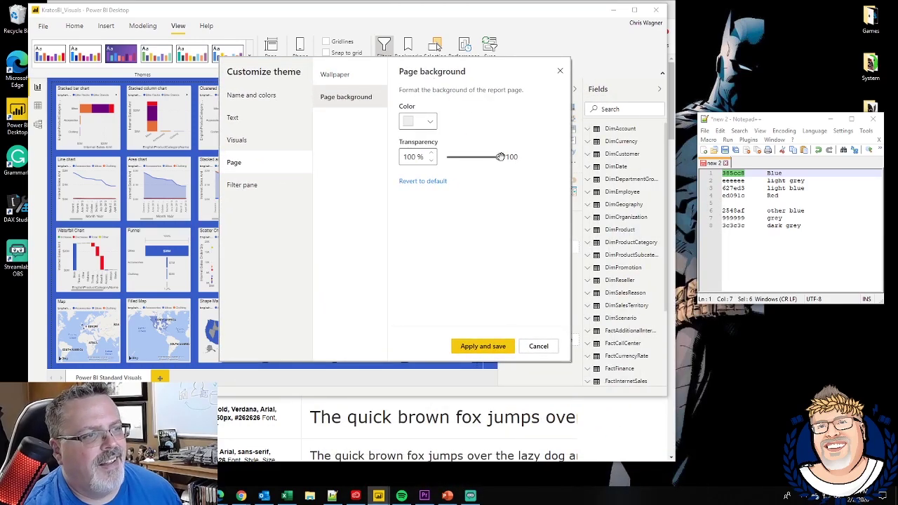
pyautogui.moveTo(500, 157); pyautogui.dragTo(445, 157)
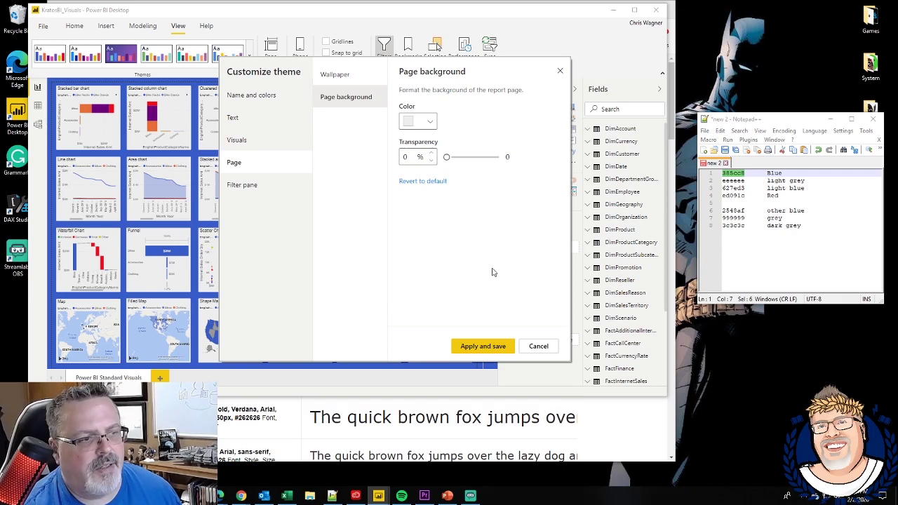
pyautogui.click(492, 353)
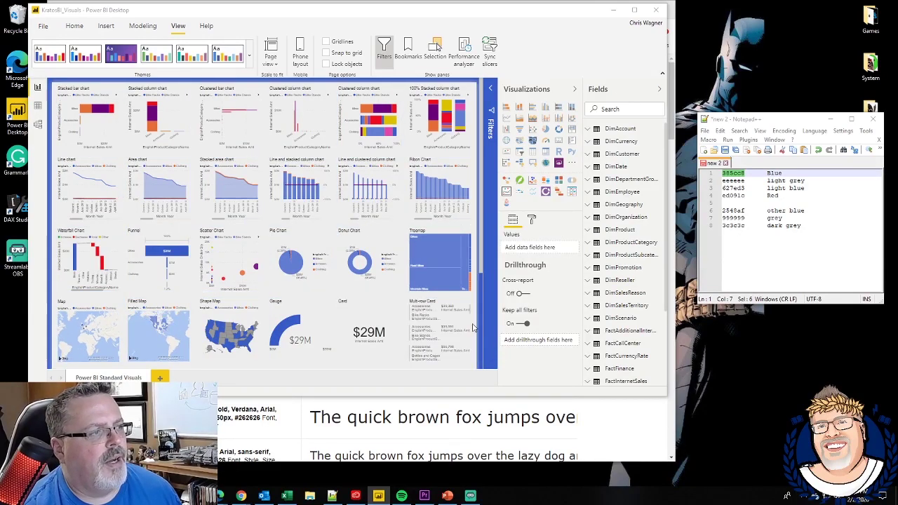
# Copy light blue 627ED3 from the notes and apply it as the theme's page background colour.
pyautogui.moveTo(371, 262)
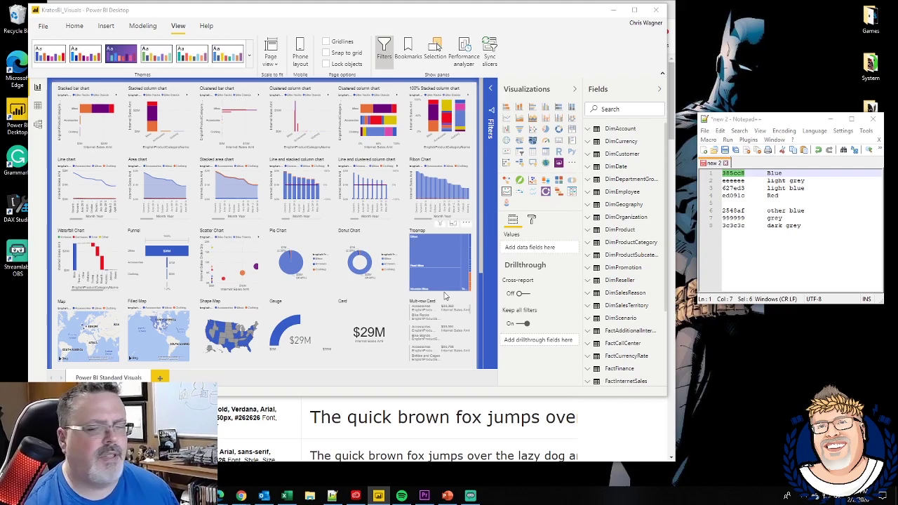
pyautogui.moveTo(446, 290)
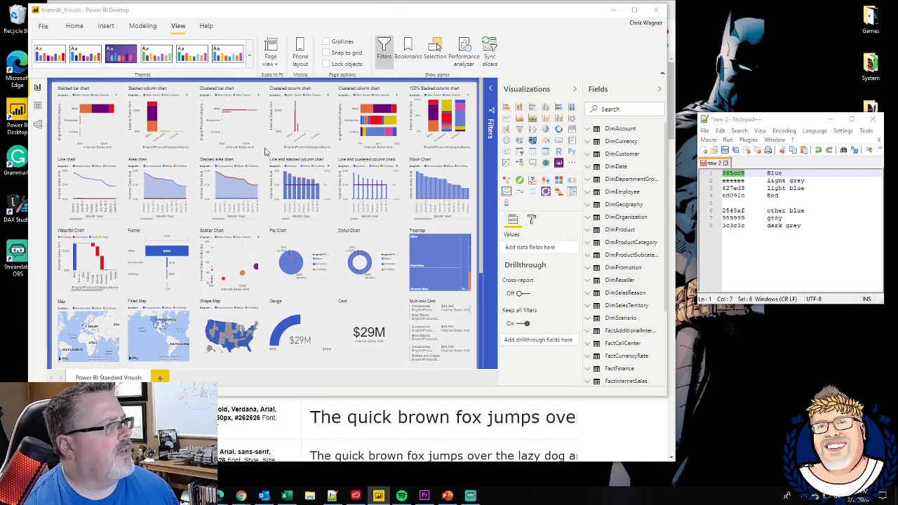
pyautogui.doubleClick(733, 188)
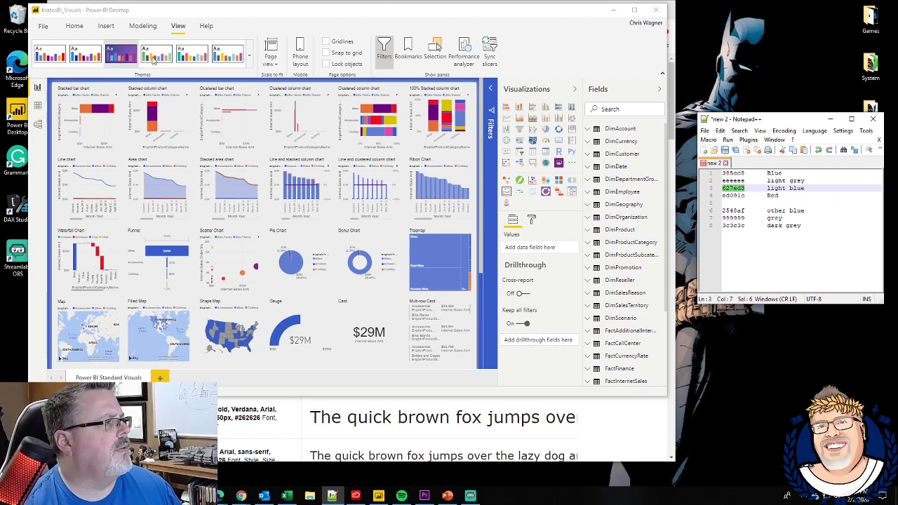
pyautogui.click(249, 56)
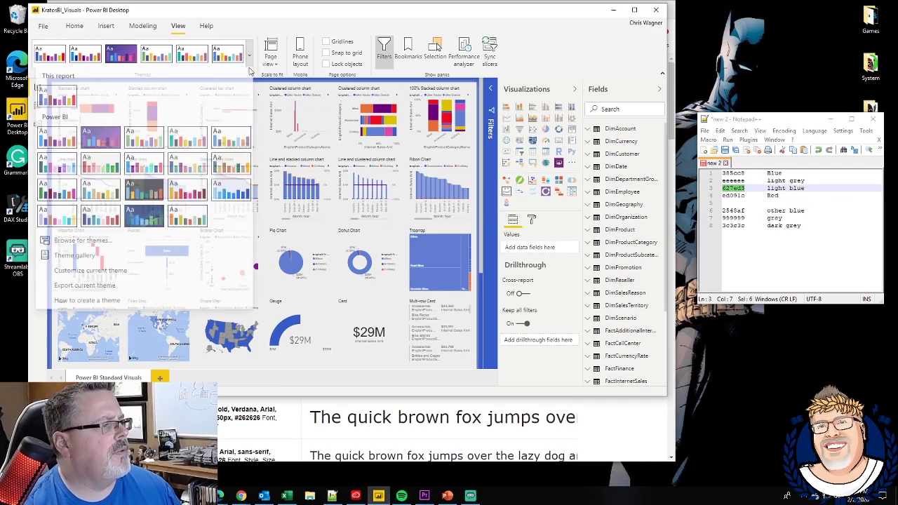
pyautogui.click(91, 270)
pyautogui.click(432, 339)
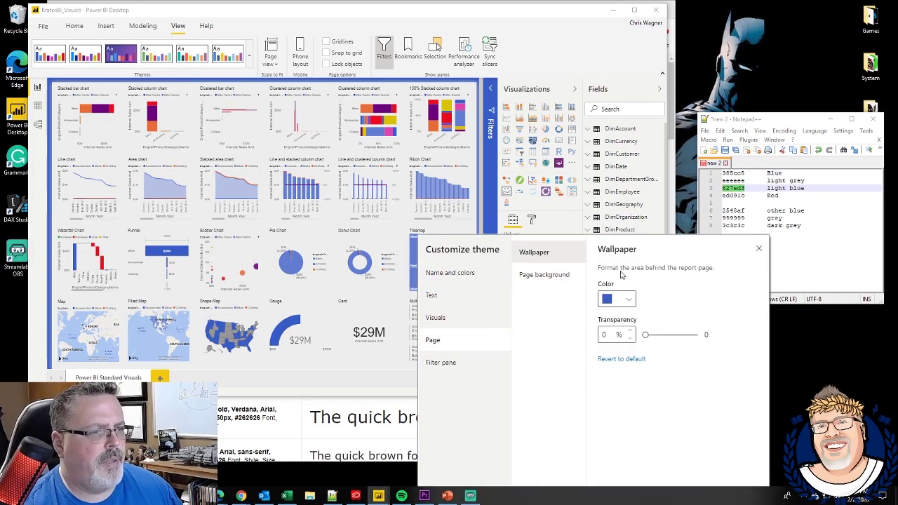
pyautogui.click(544, 275)
pyautogui.click(469, 146)
pyautogui.write('#627ED3')
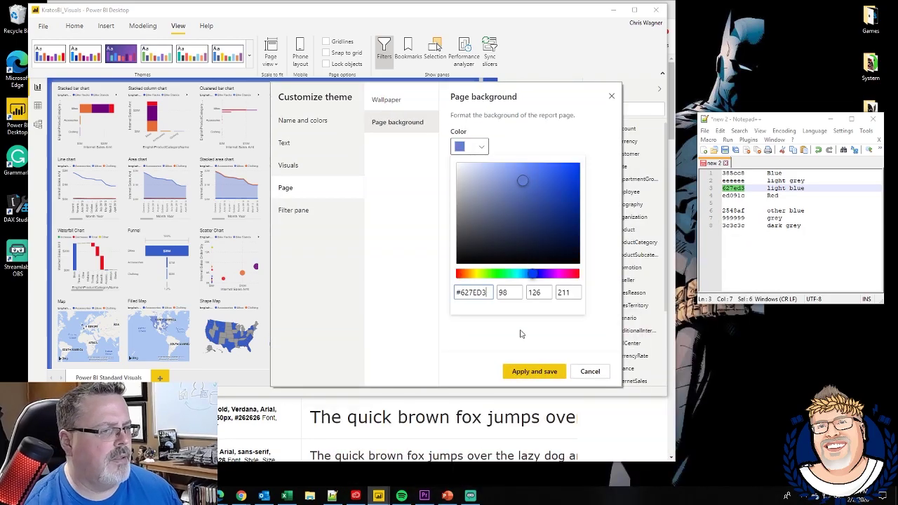
pyautogui.click(533, 371)
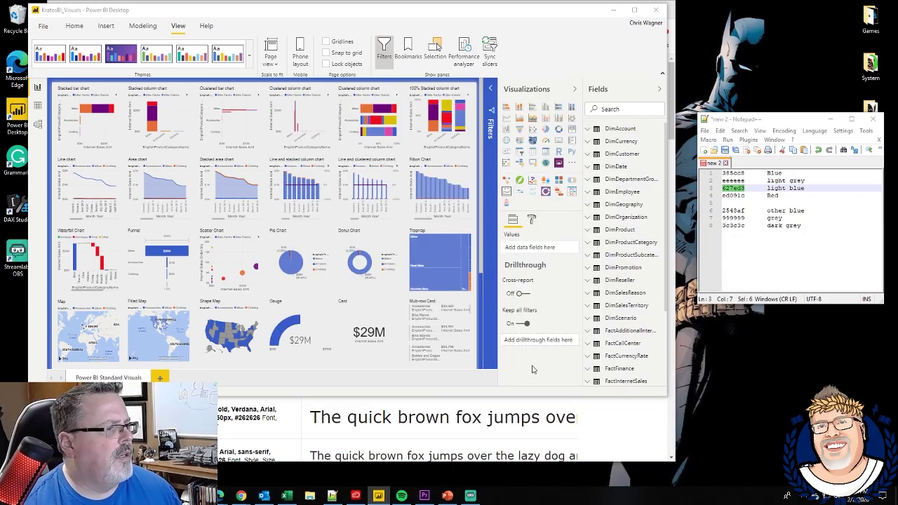
pyautogui.doubleClick(545, 12)
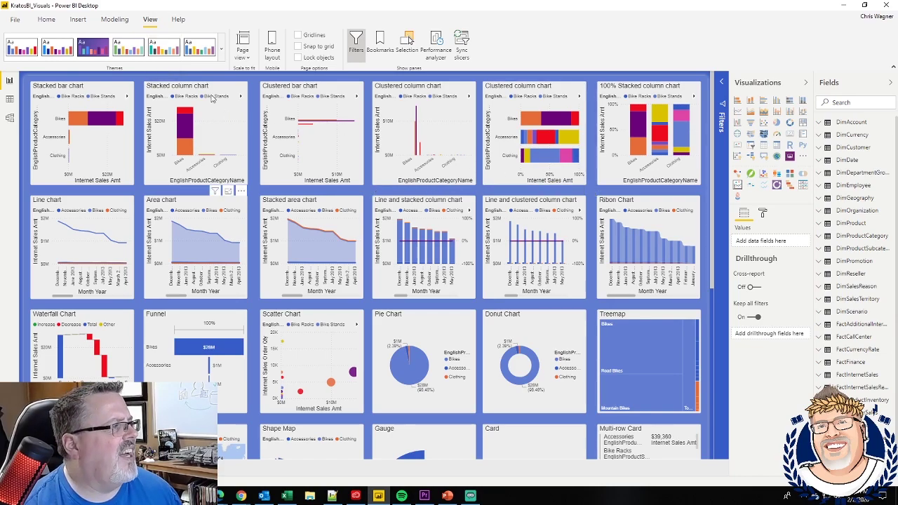
# Set the theme's visual border radius to 6 px and apply and save.
pyautogui.click(221, 49)
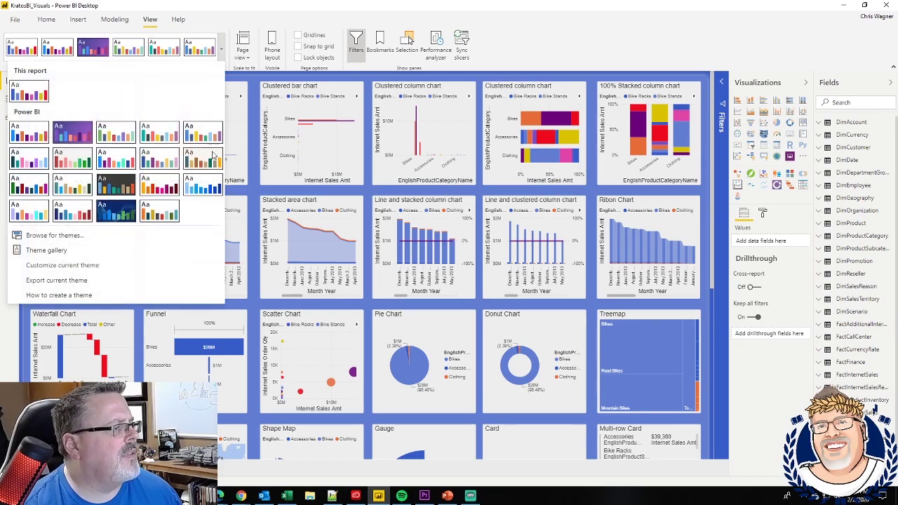
pyautogui.click(79, 267)
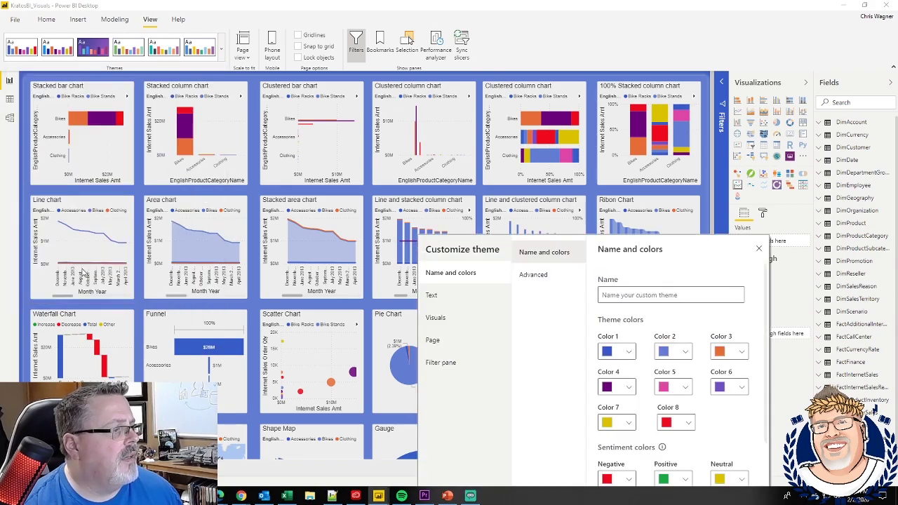
pyautogui.click(441, 318)
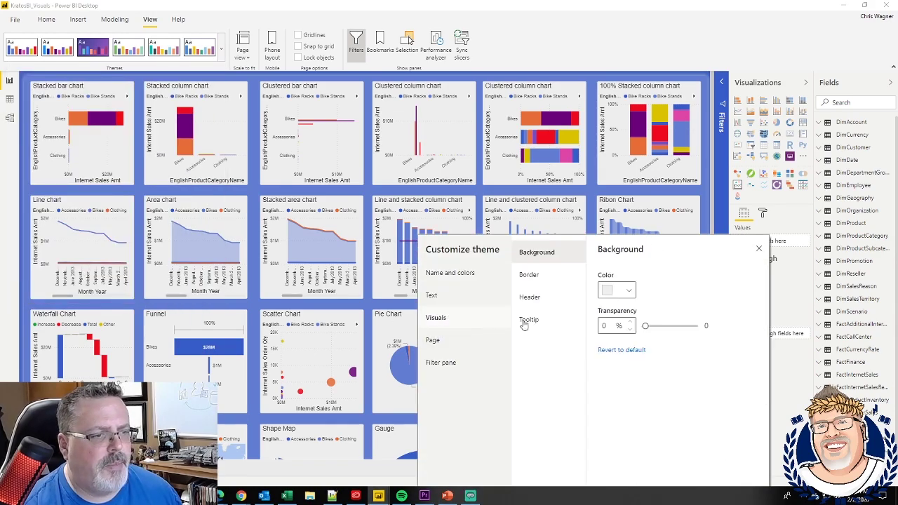
pyautogui.click(545, 275)
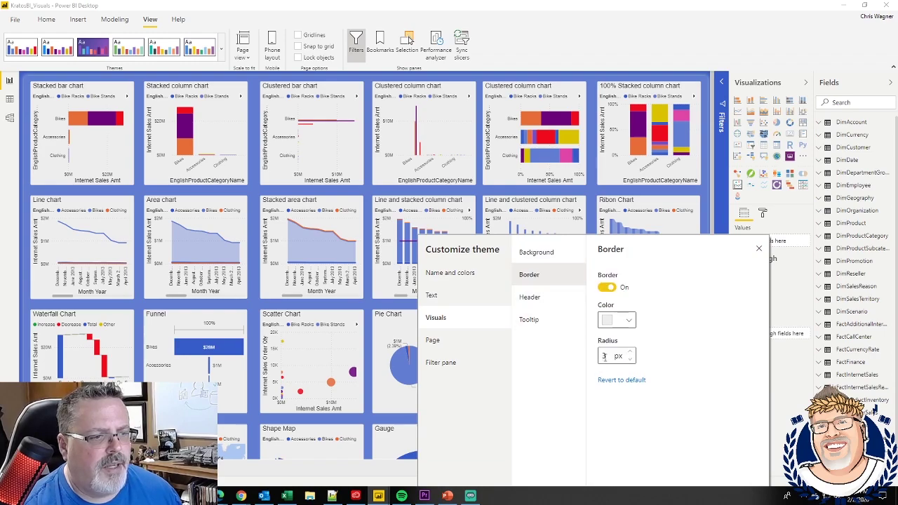
pyautogui.write('6')
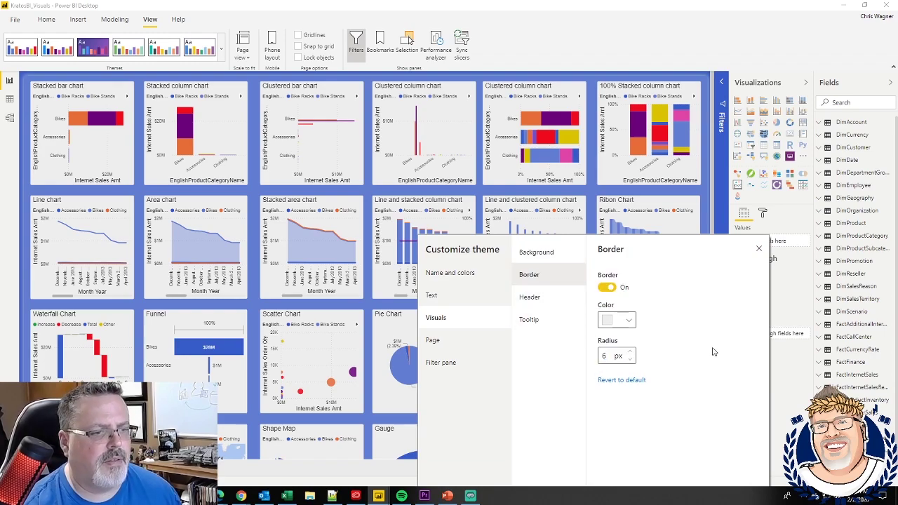
pyautogui.click(605, 363)
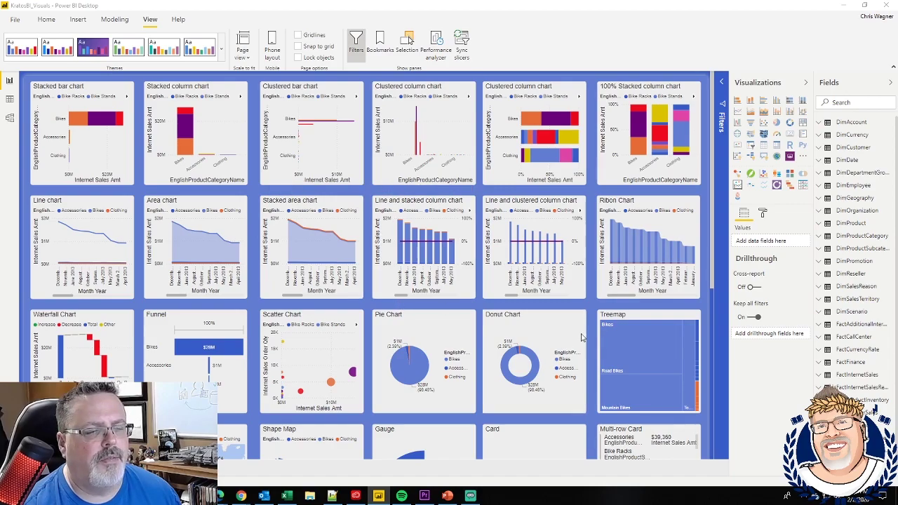
pyautogui.scroll(-1, 600, 339)
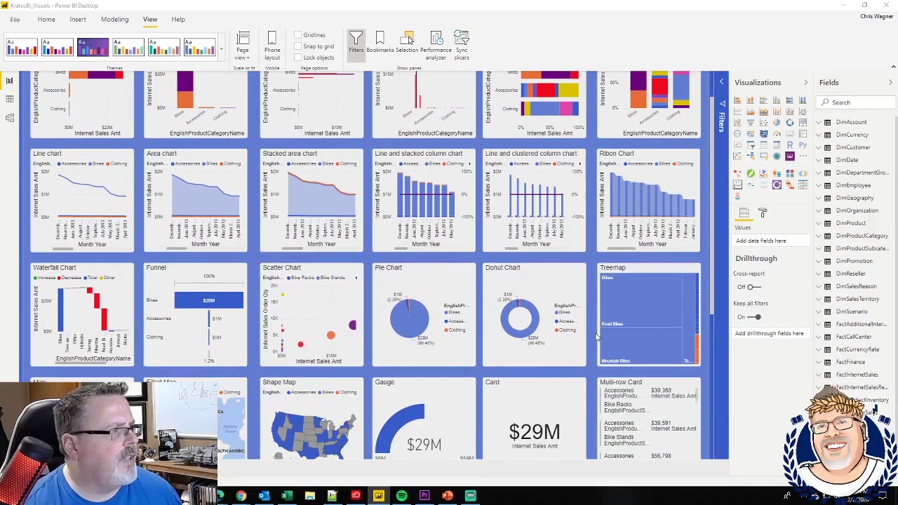
pyautogui.scroll(1, 597, 336)
pyautogui.scroll(-4, 597, 336)
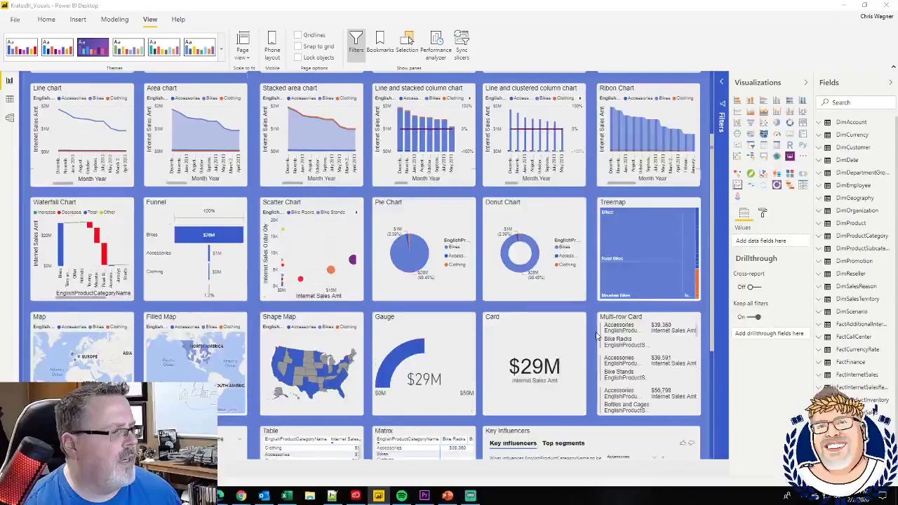
pyautogui.scroll(-1, 596, 336)
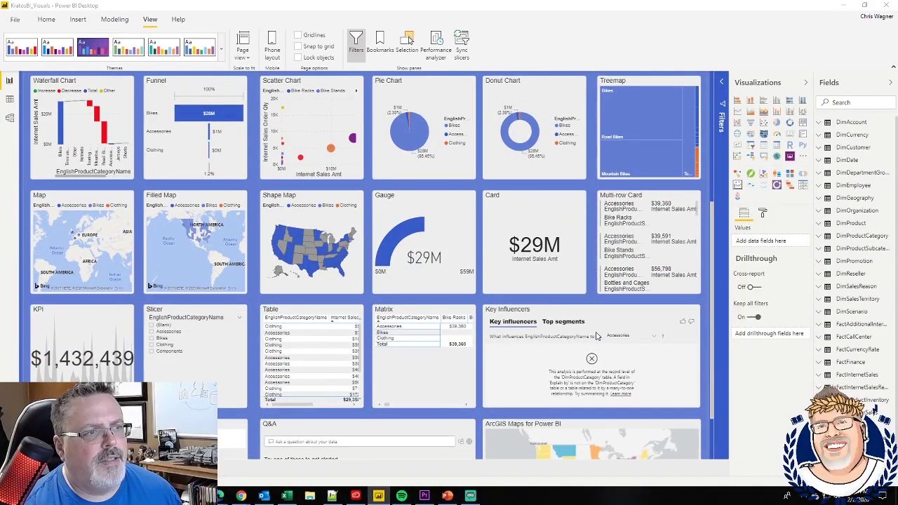
pyautogui.scroll(-2, 596, 336)
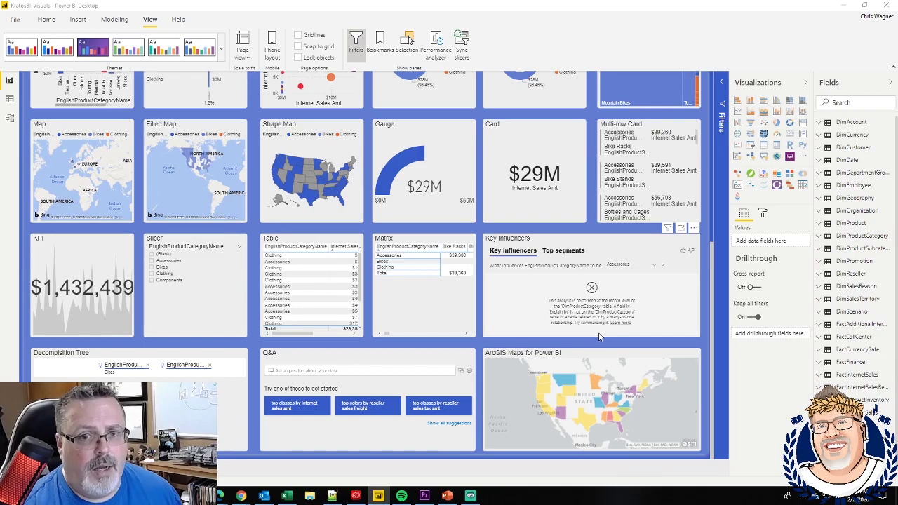
pyautogui.scroll(8, 599, 337)
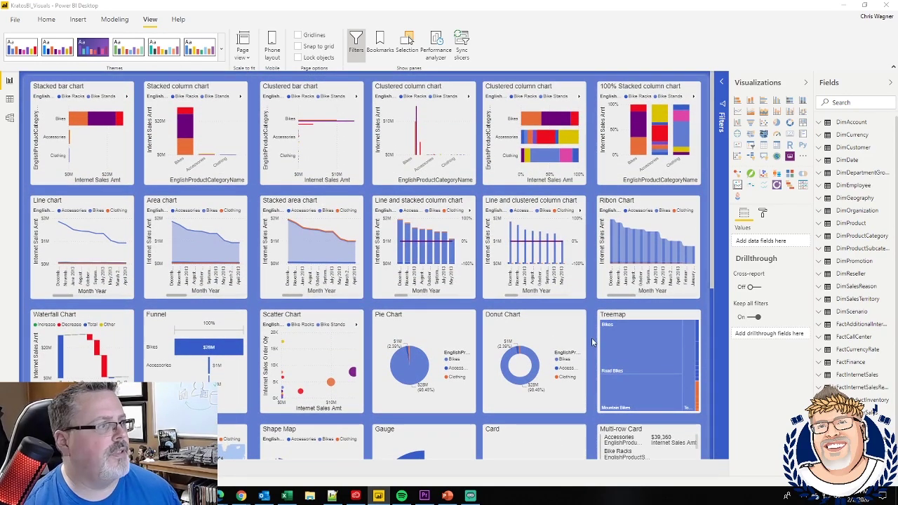
# Save the report as a new file, replacing the KratosBI prefix to name it MetroBank_Visuals.
pyautogui.click(221, 61)
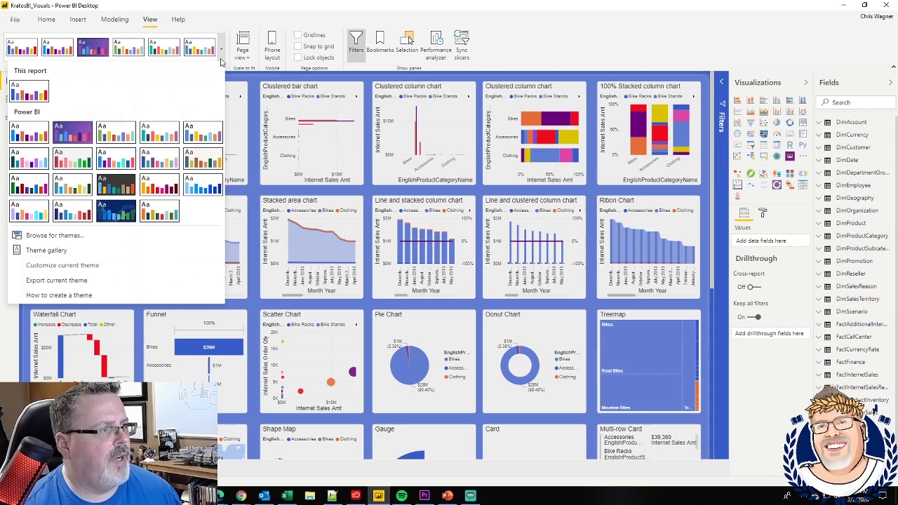
pyautogui.click(16, 20)
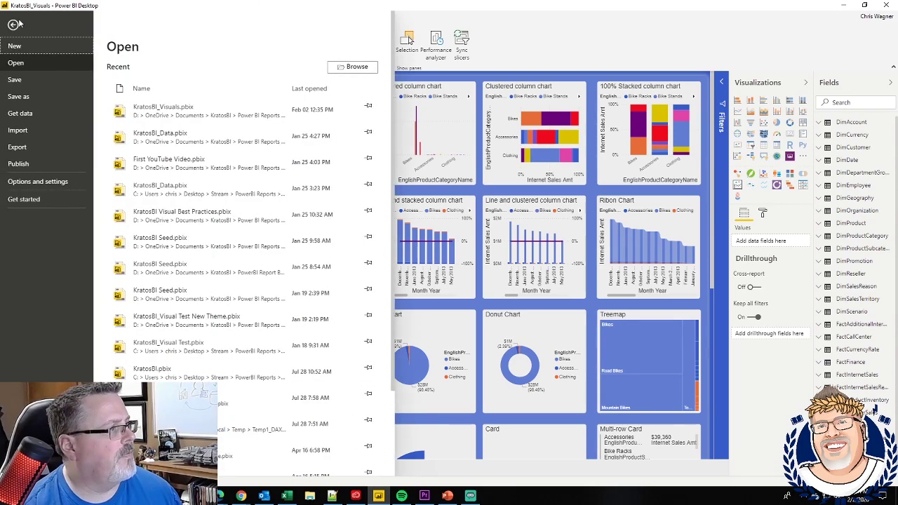
pyautogui.click(21, 97)
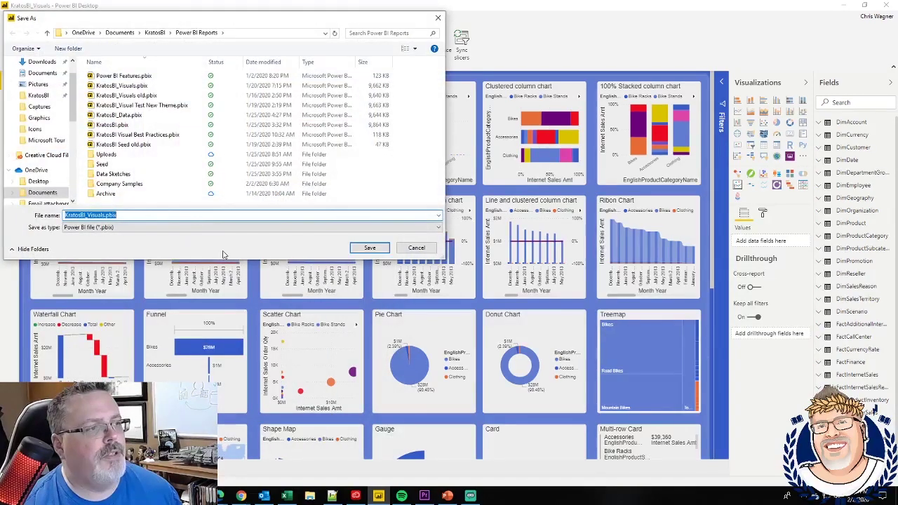
pyautogui.click(104, 215)
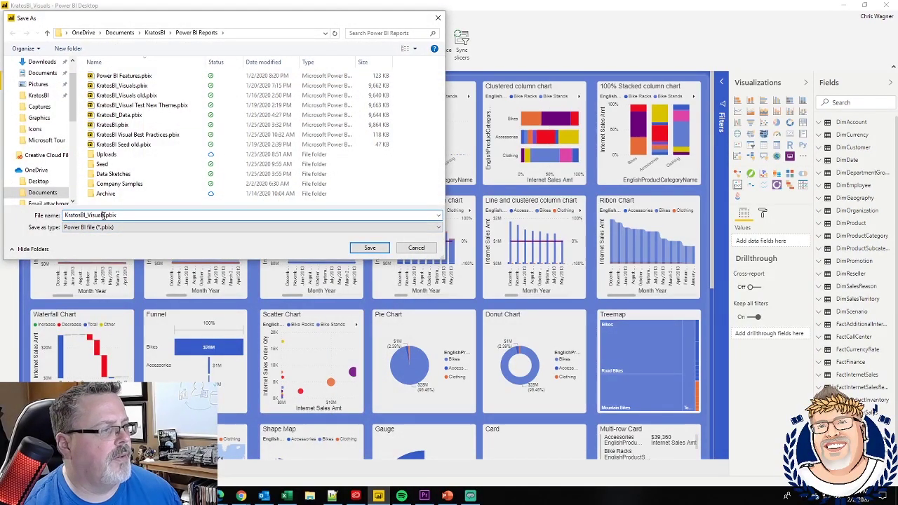
pyautogui.moveTo(104, 216); pyautogui.dragTo(28, 216)
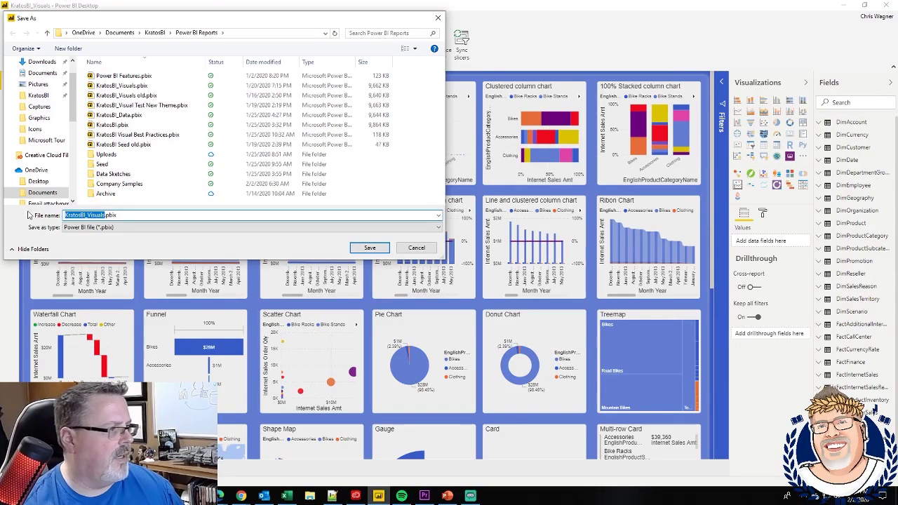
pyautogui.press('Home')
pyautogui.press('Delete')
pyautogui.press('Delete')
pyautogui.press('Delete')
pyautogui.press('Delete')
pyautogui.press('Delete')
pyautogui.press('Delete')
pyautogui.press('Delete')
pyautogui.press('Delete')
pyautogui.write('M')
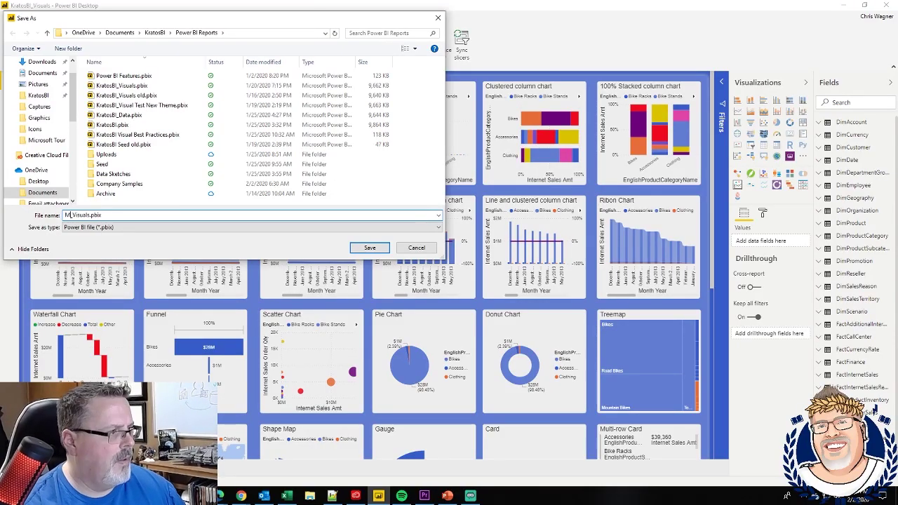
pyautogui.write('aster')
pyautogui.click(369, 248)
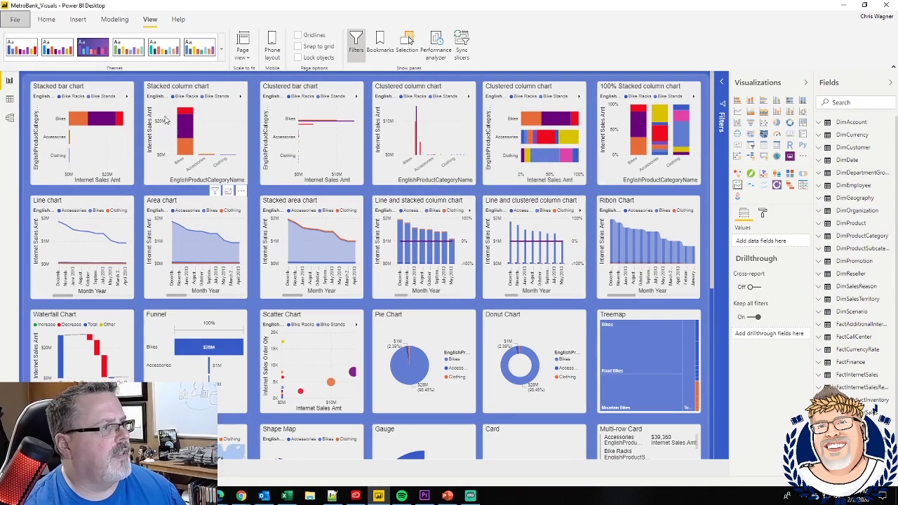
# Export the current theme as MetroBankTheme.json.
pyautogui.click(222, 53)
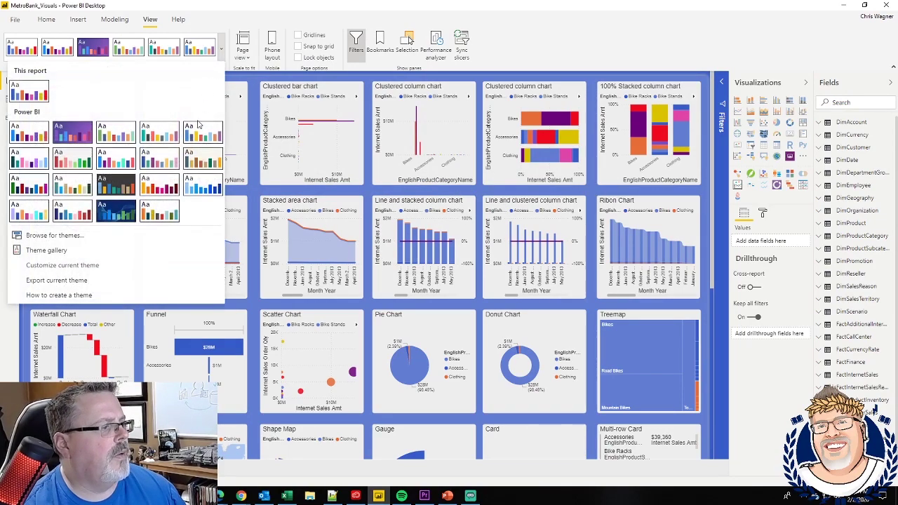
pyautogui.click(92, 282)
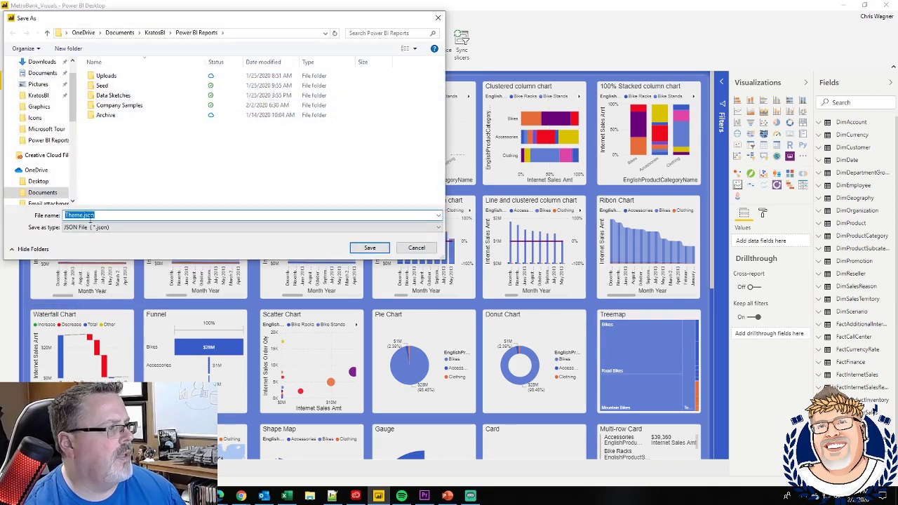
pyautogui.click(82, 215)
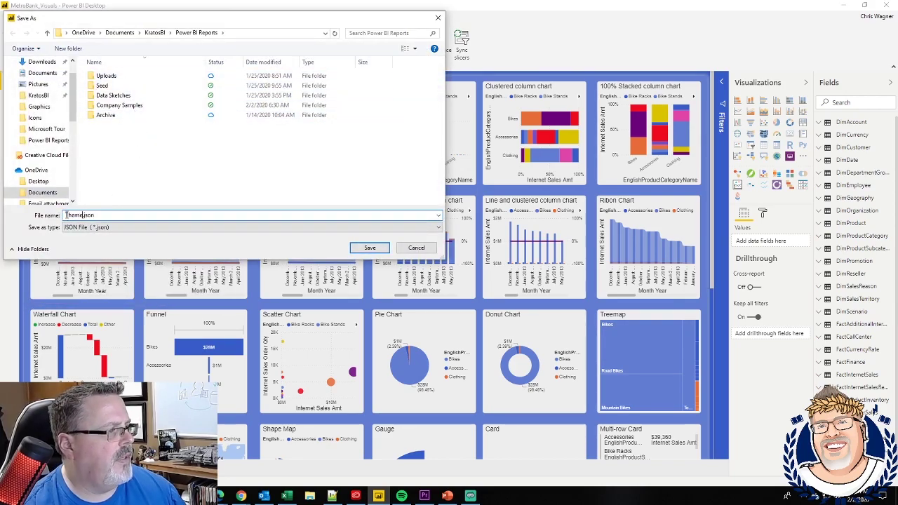
pyautogui.write('MetroBank')
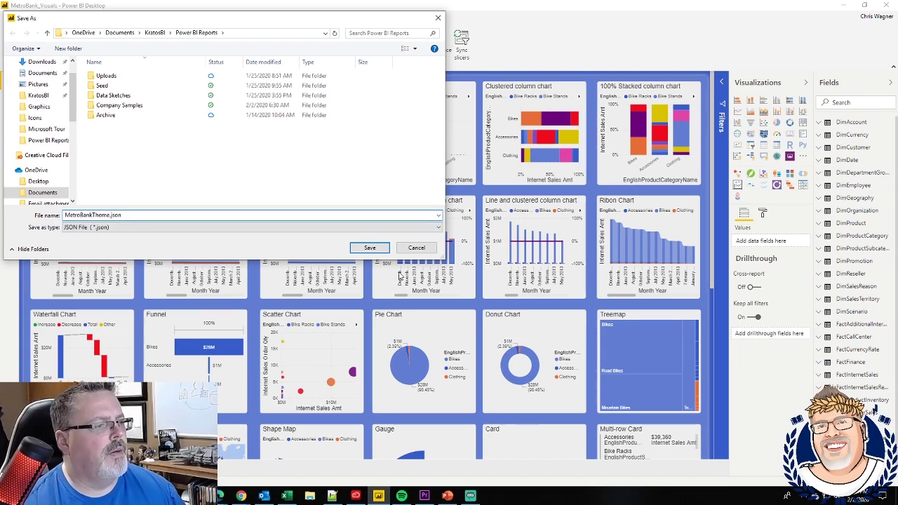
pyautogui.press('Return')
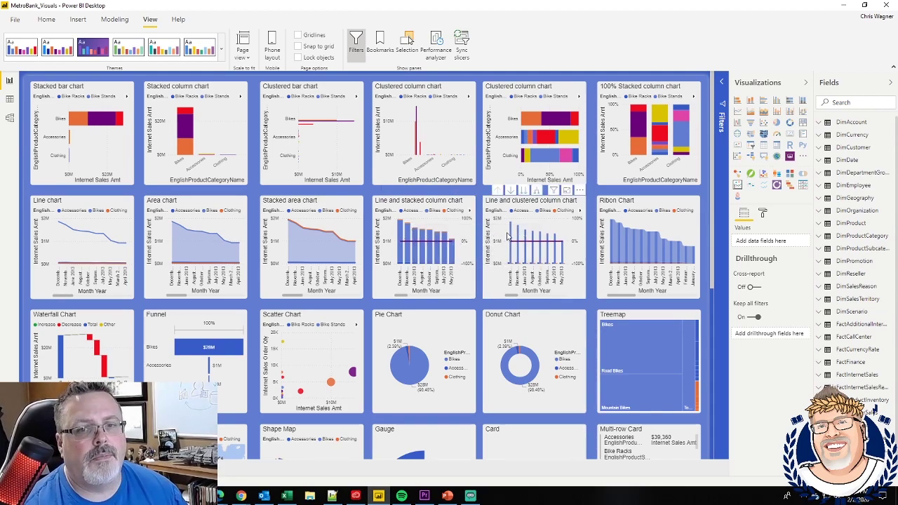
pyautogui.click(844, 5)
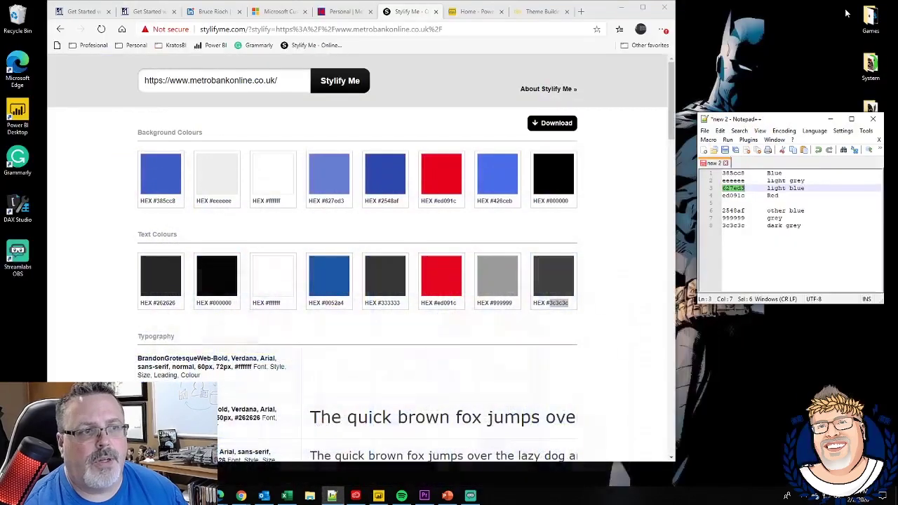
pyautogui.click(139, 13)
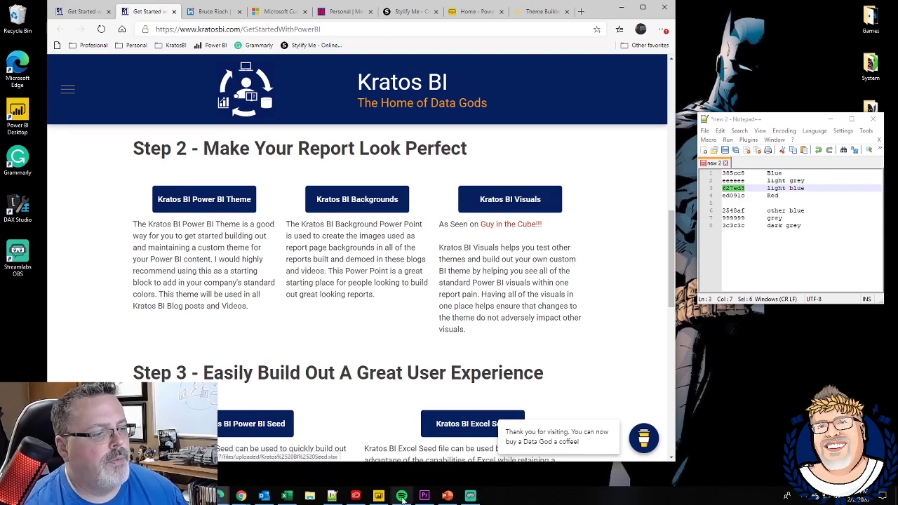
pyautogui.click(379, 496)
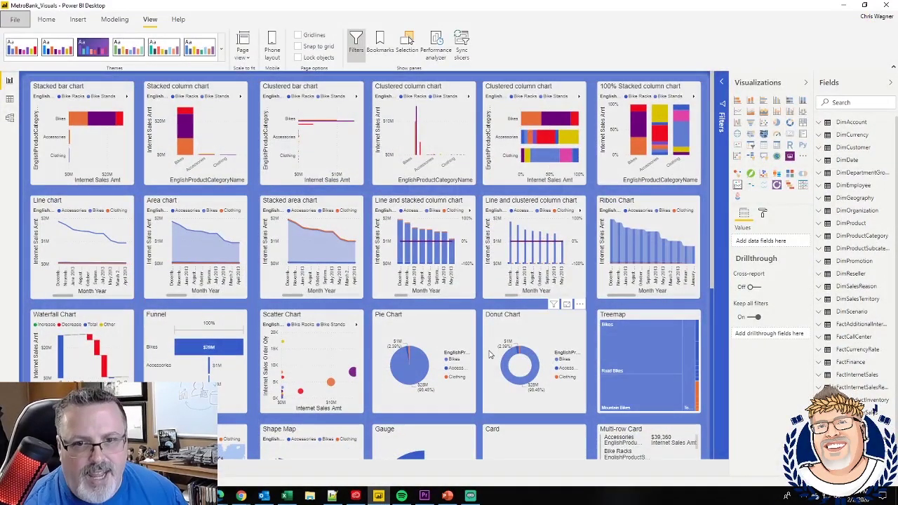
pyautogui.click(843, 7)
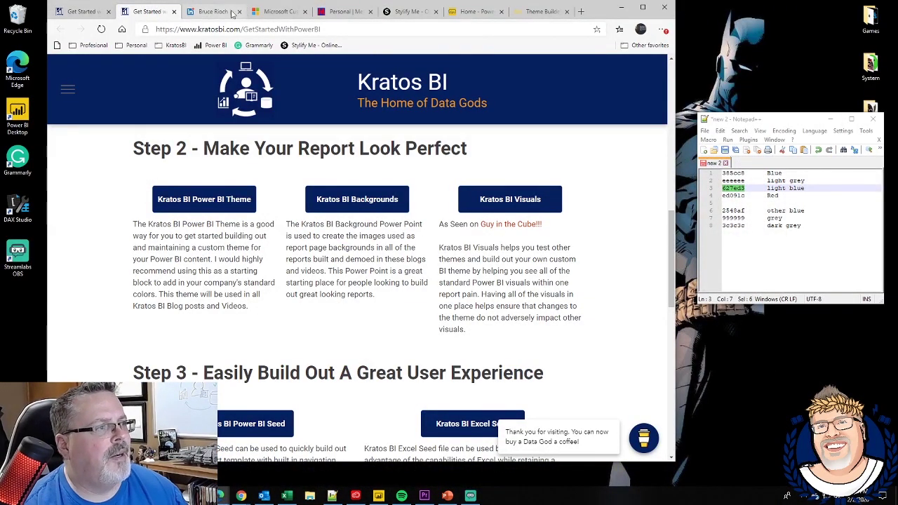
pyautogui.click(274, 12)
pyautogui.click(337, 12)
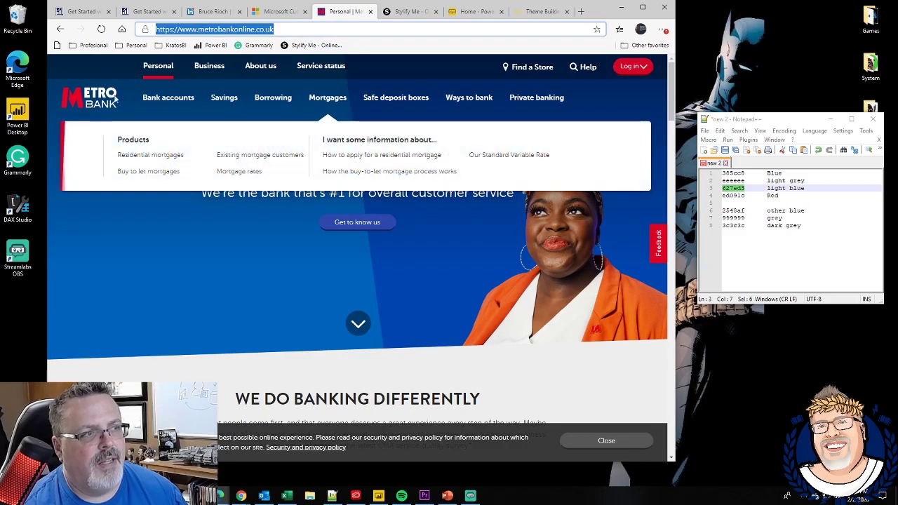
pyautogui.click(407, 12)
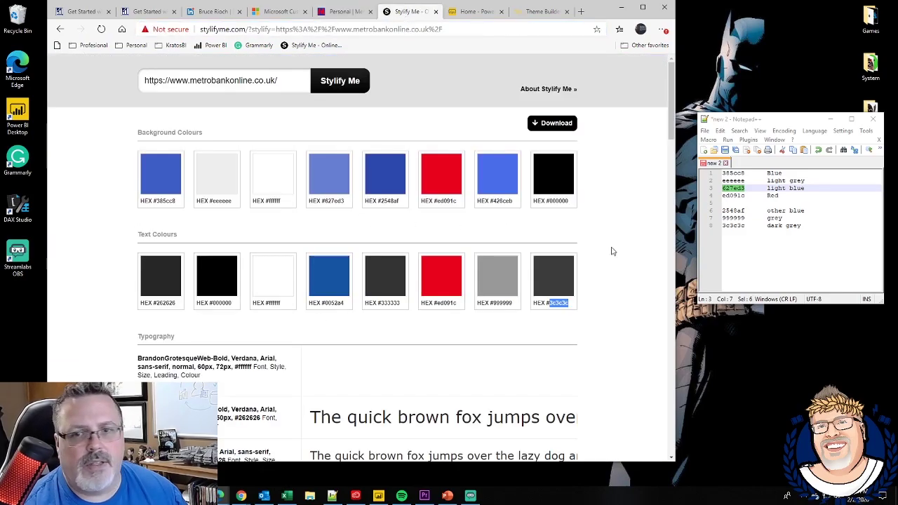
pyautogui.click(384, 498)
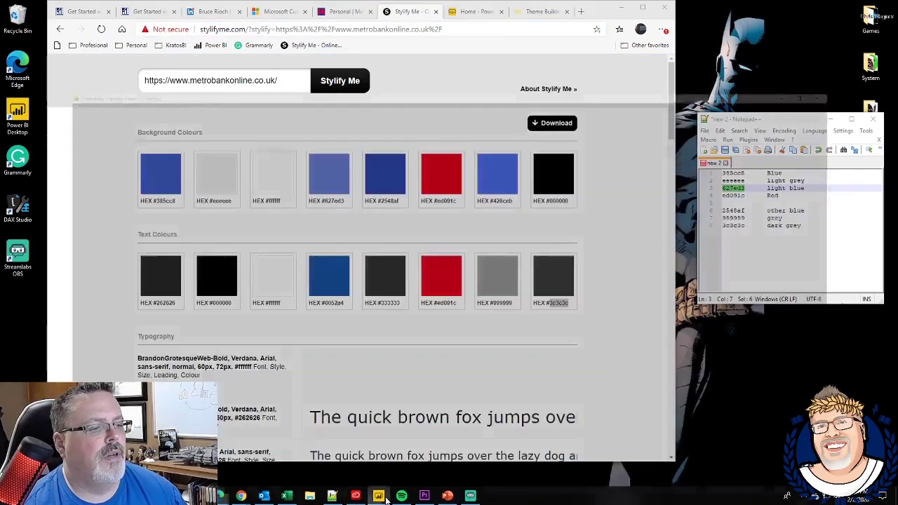
pyautogui.click(221, 49)
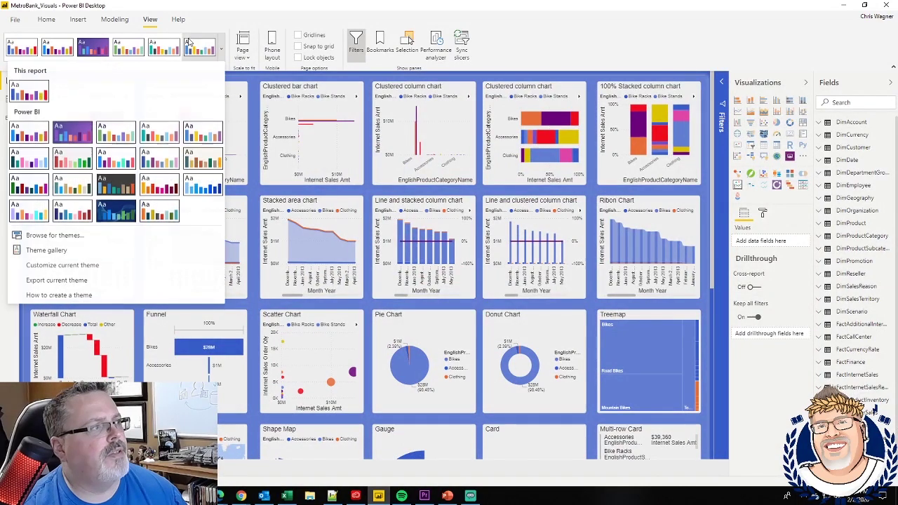
pyautogui.click(221, 49)
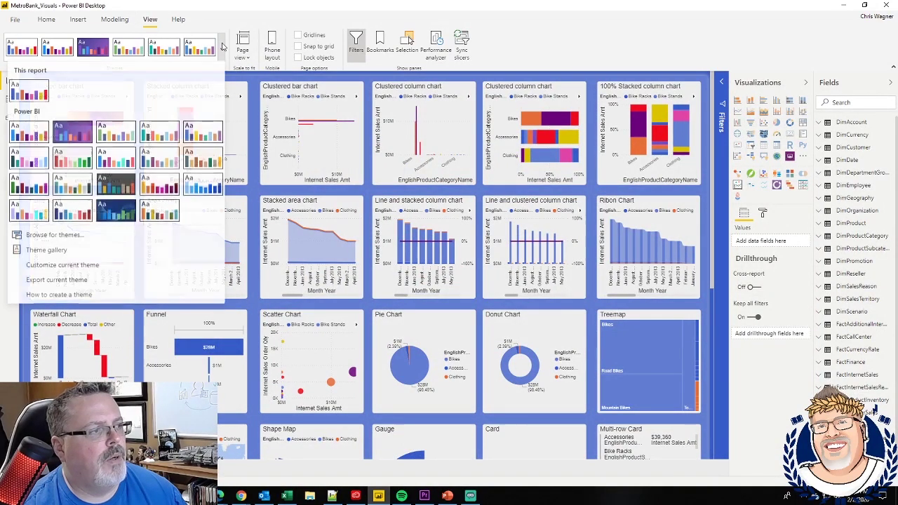
pyautogui.press('Escape')
pyautogui.click(221, 49)
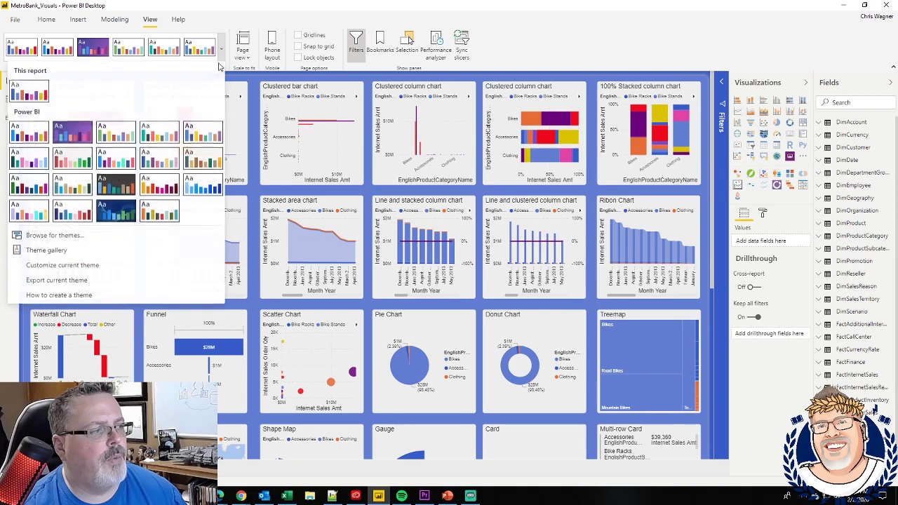
pyautogui.click(98, 267)
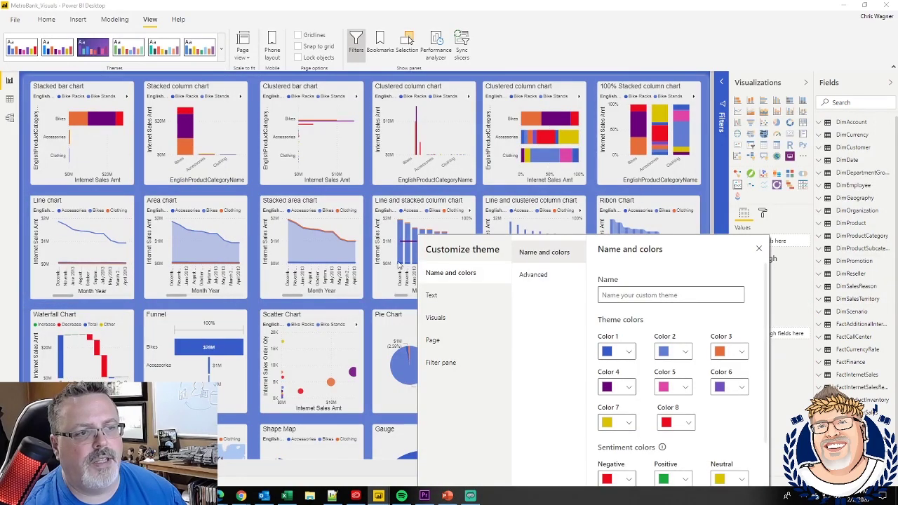
pyautogui.moveTo(611, 240); pyautogui.dragTo(589, 228)
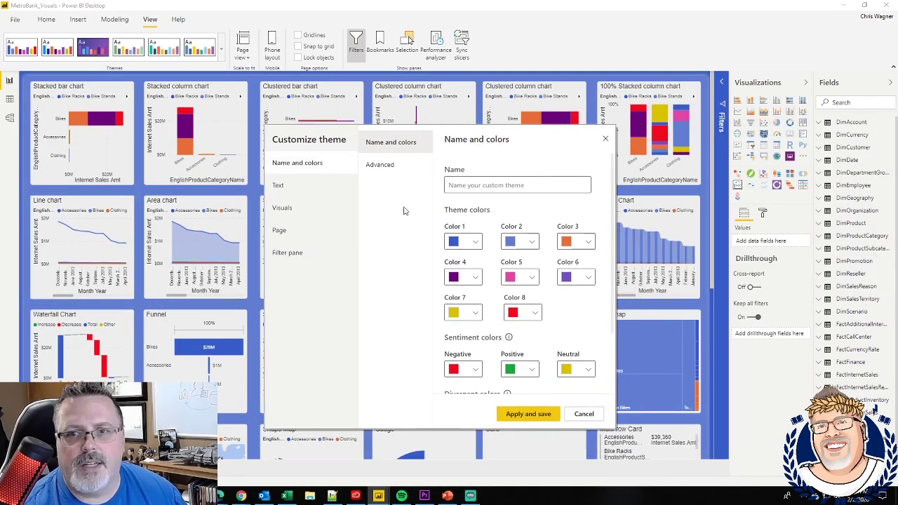
pyautogui.click(605, 138)
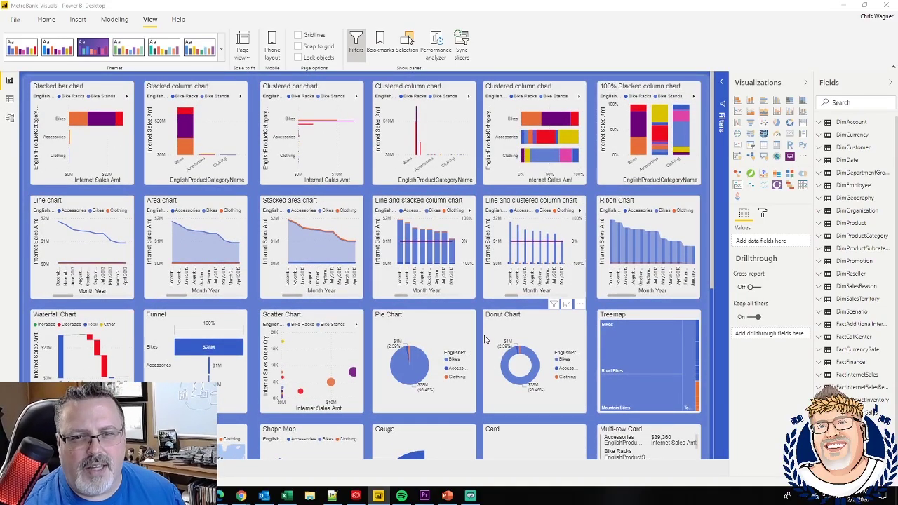
# Scroll the report canvas down and back up to review the remaining sample visuals.
pyautogui.scroll(-3, 418, 320)
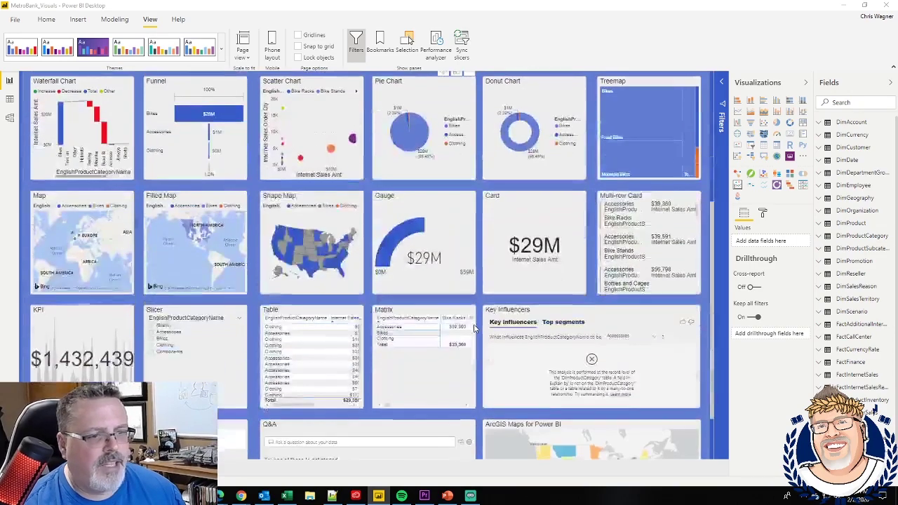
pyautogui.scroll(3, 474, 327)
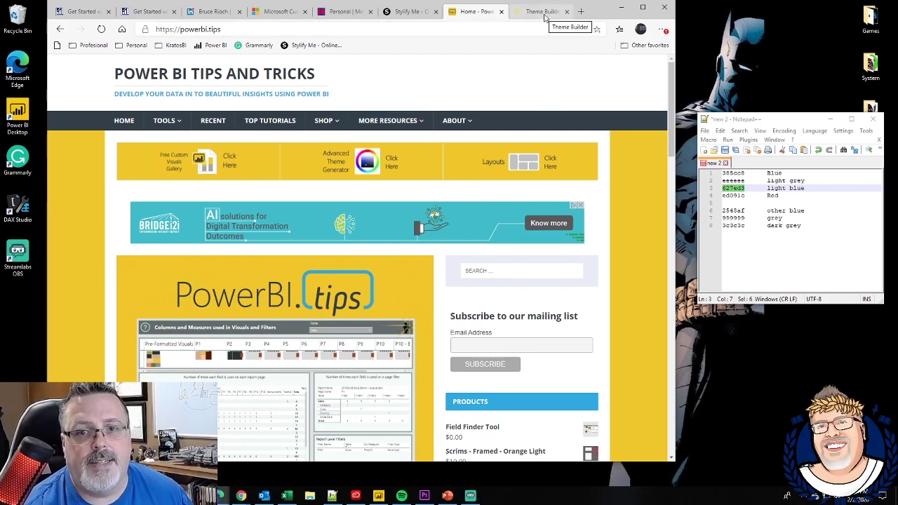
# In Theme Builder, add #F0C819 to the palette and adjust the yellow shade to #eec636.
pyautogui.click(543, 12)
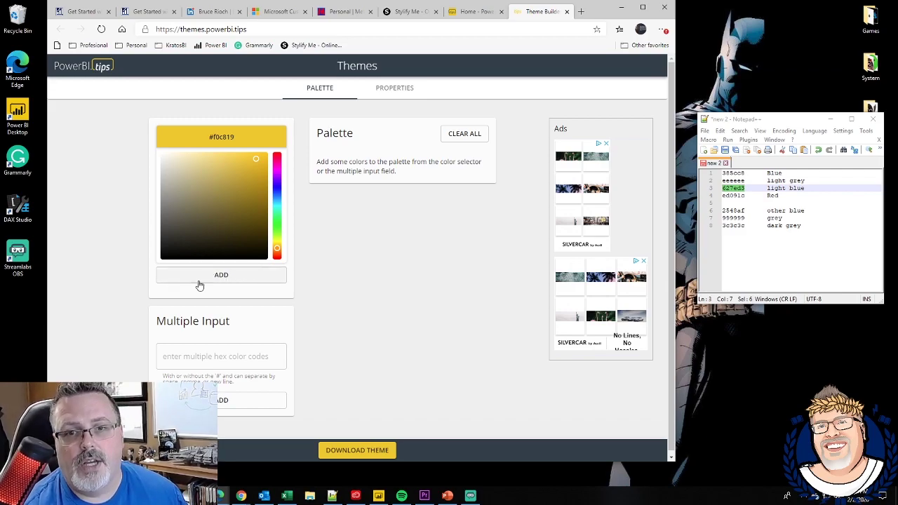
pyautogui.click(226, 275)
pyautogui.click(217, 181)
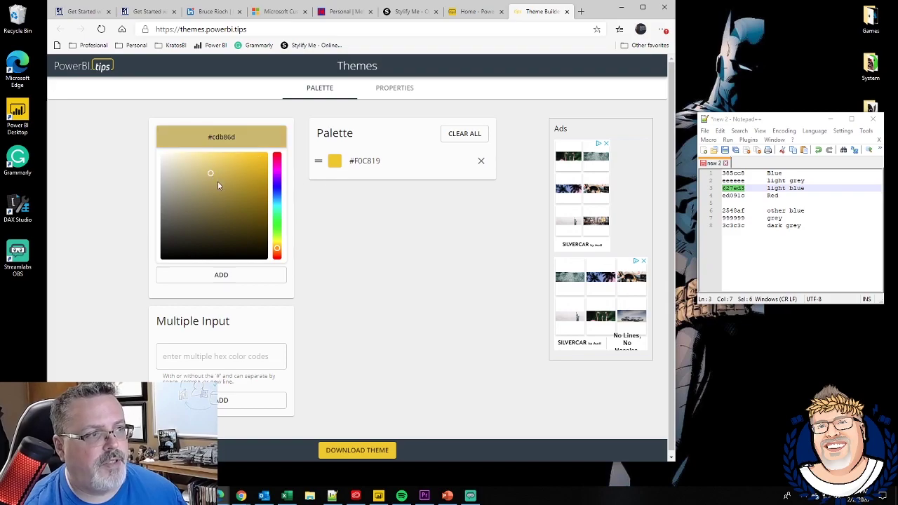
pyautogui.click(240, 175)
pyautogui.click(243, 161)
# Add the light blue #627ed3 to the palette through Multiple Input, then go to Properties.
pyautogui.click(215, 358)
pyautogui.write('627ed3')
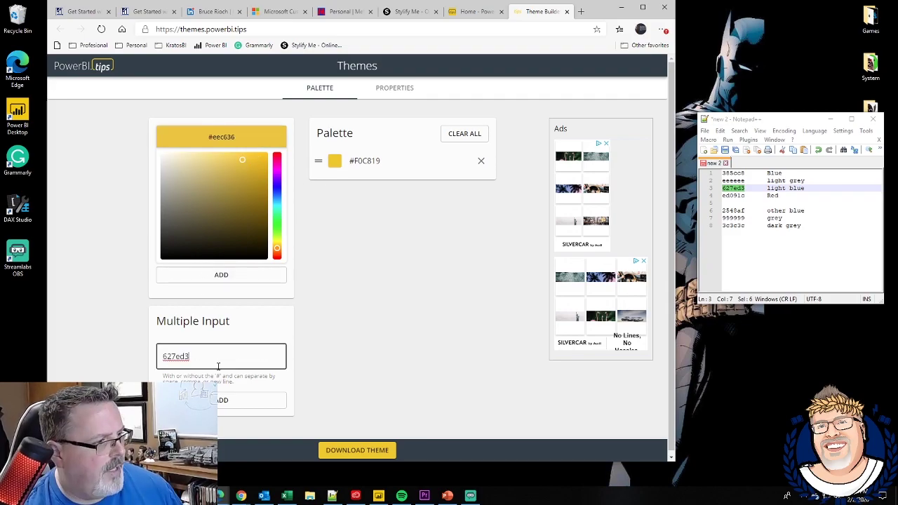
pyautogui.press('Return')
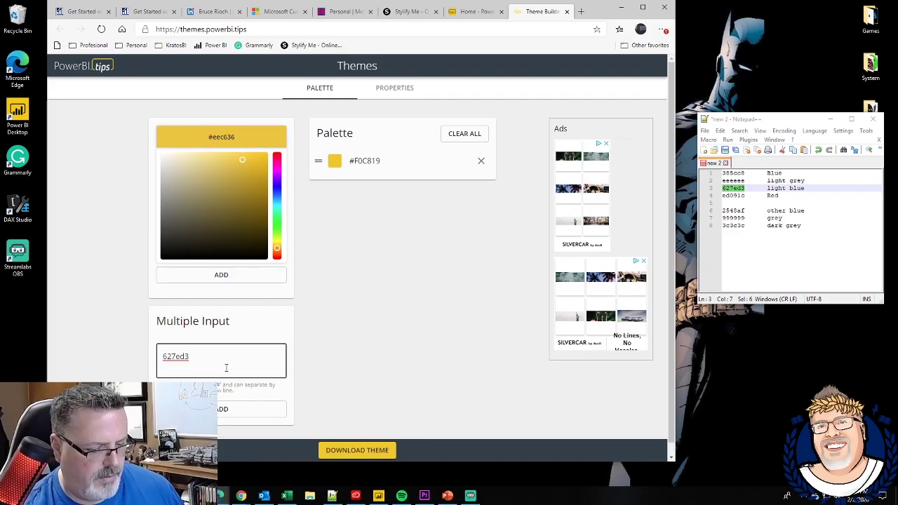
pyautogui.press('BackSpace')
pyautogui.click(223, 400)
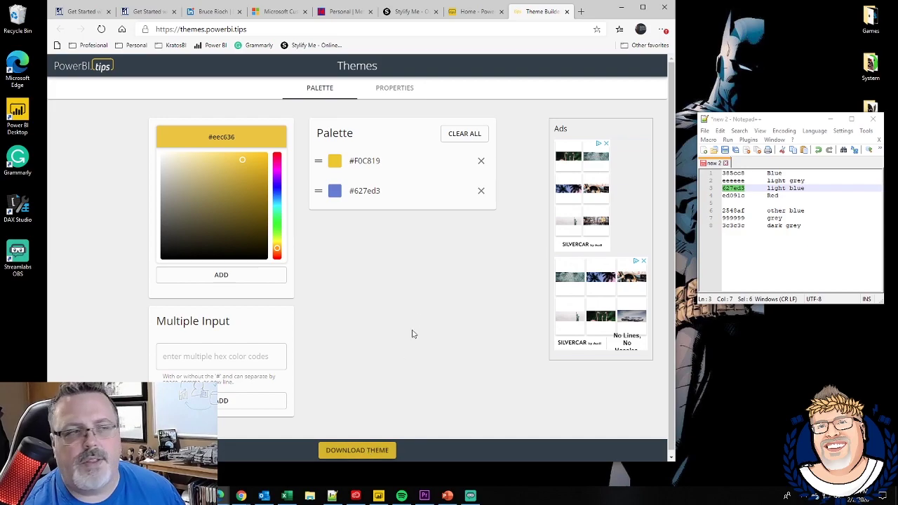
pyautogui.click(397, 91)
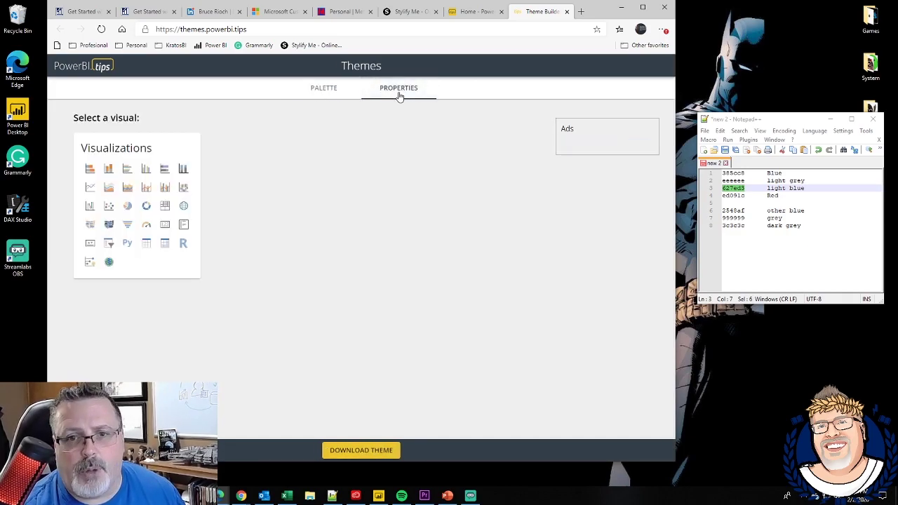
# Step through the chart icons to the 100% stacked column chart and inspect its Legend settings.
pyautogui.click(96, 169)
pyautogui.click(146, 169)
pyautogui.click(164, 169)
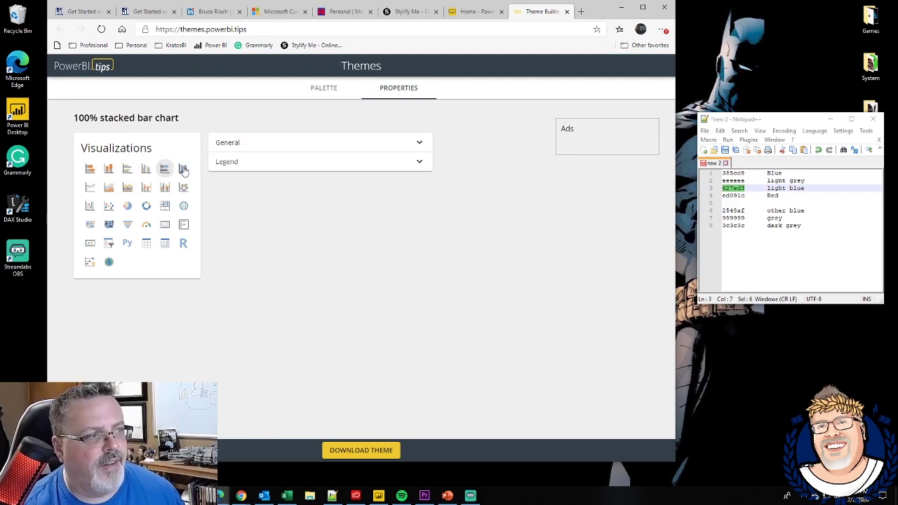
pyautogui.click(183, 169)
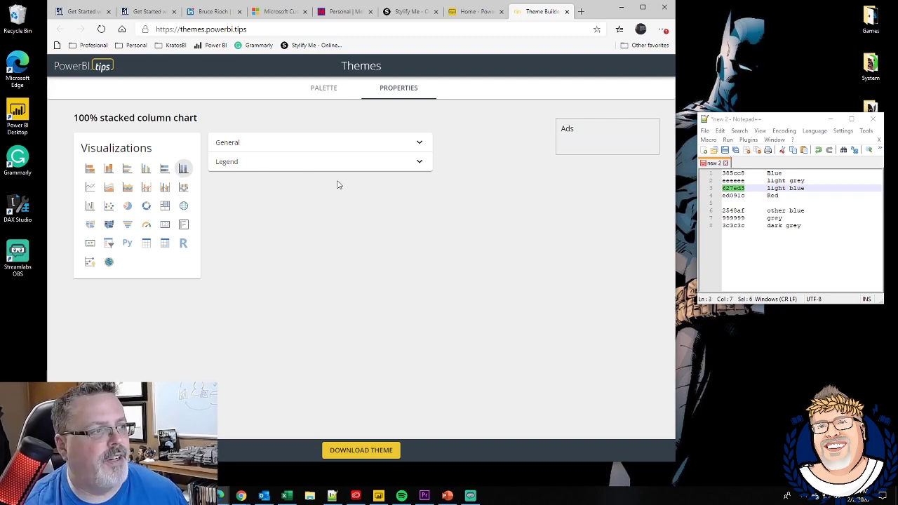
pyautogui.click(421, 163)
pyautogui.click(423, 163)
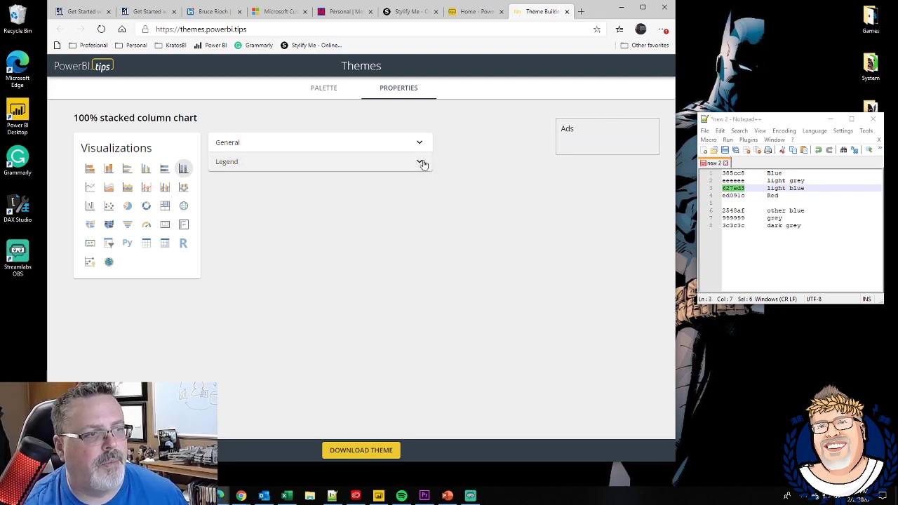